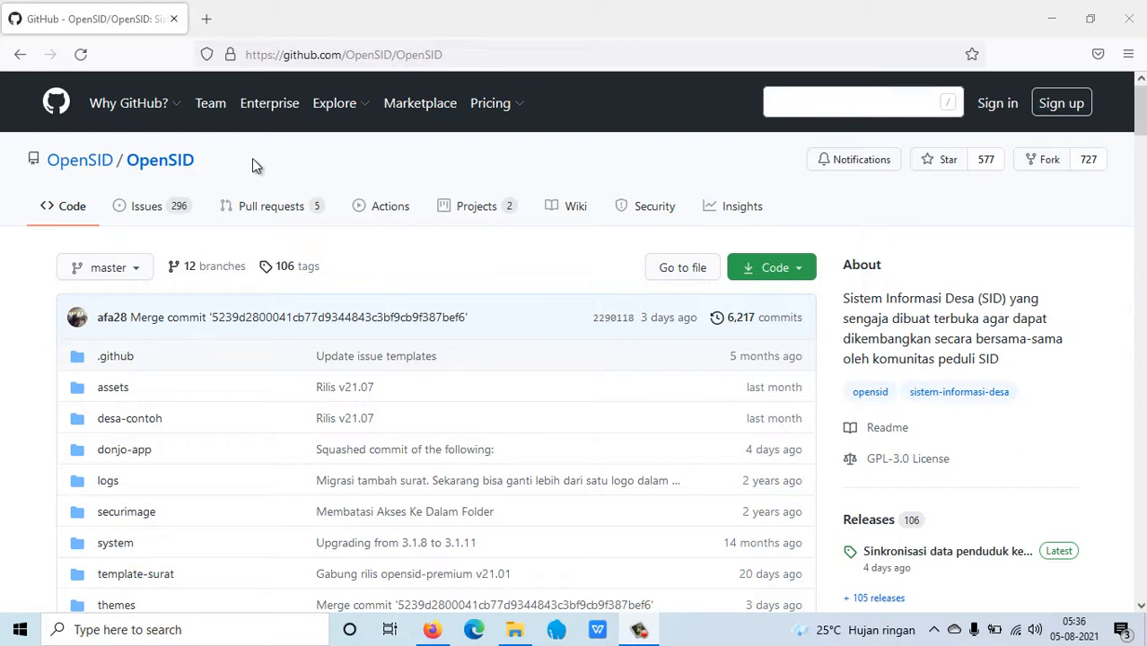
Download the OpenSID repository from GitHub as a ZIP file and save it.
{"action": "left_click", "coordinate": [774, 274]}
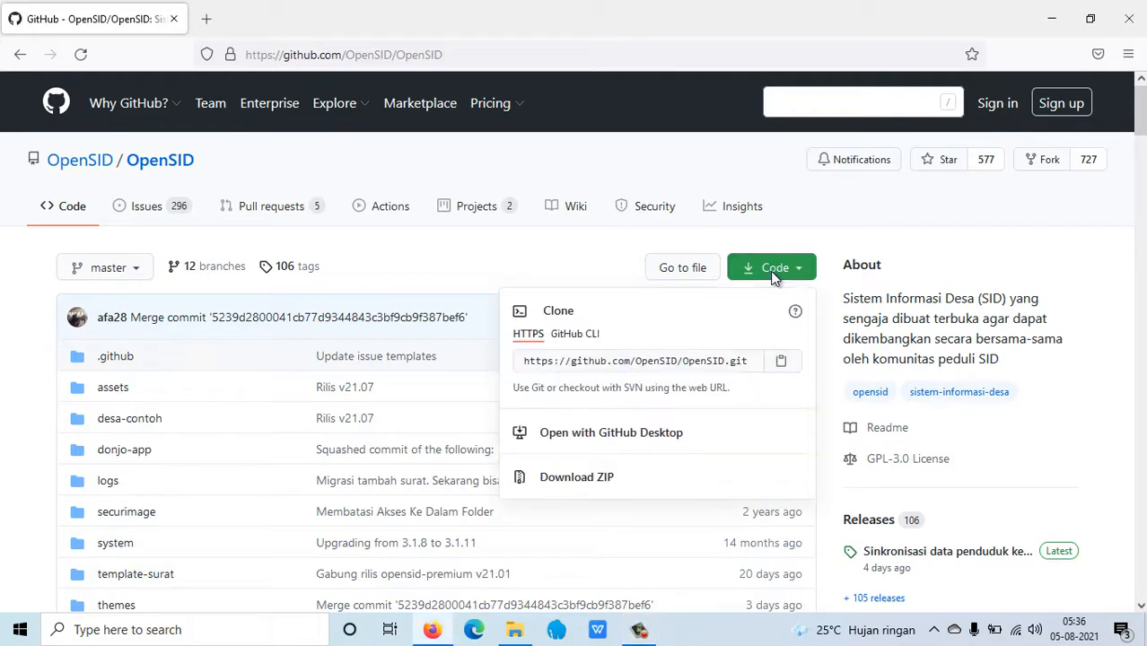
{"action": "left_click", "coordinate": [596, 489]}
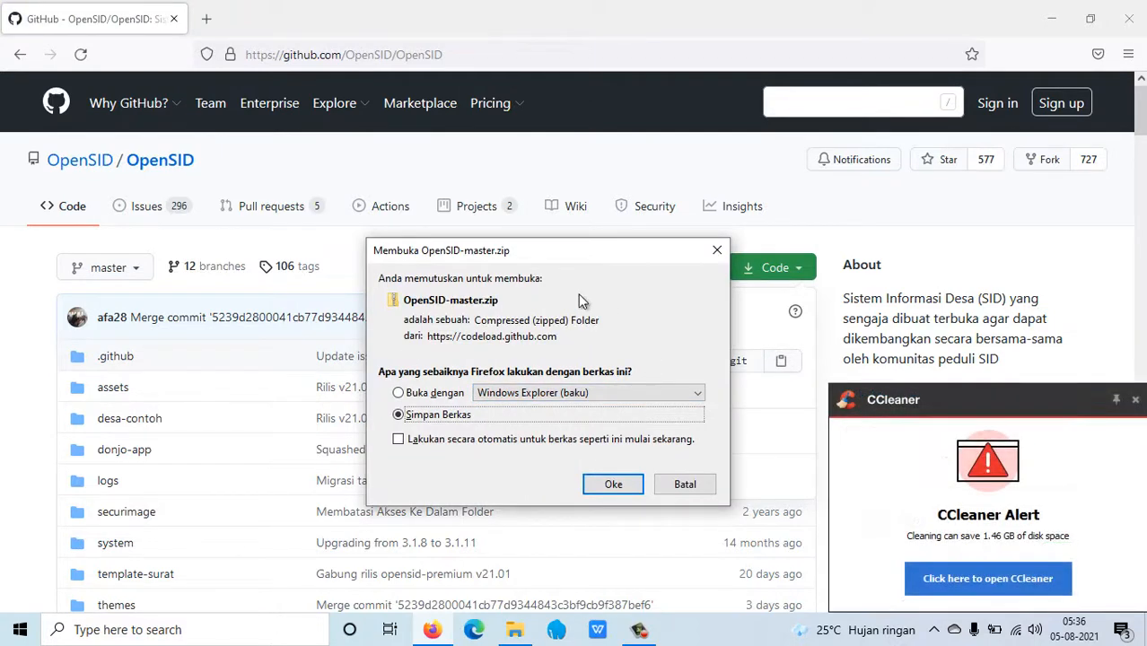
{"action": "left_click", "coordinate": [614, 484]}
Cancel the duplicate OpenSID-master(1).zip download and dismiss the disk cleaner alert.
{"action": "left_click", "coordinate": [1096, 63]}
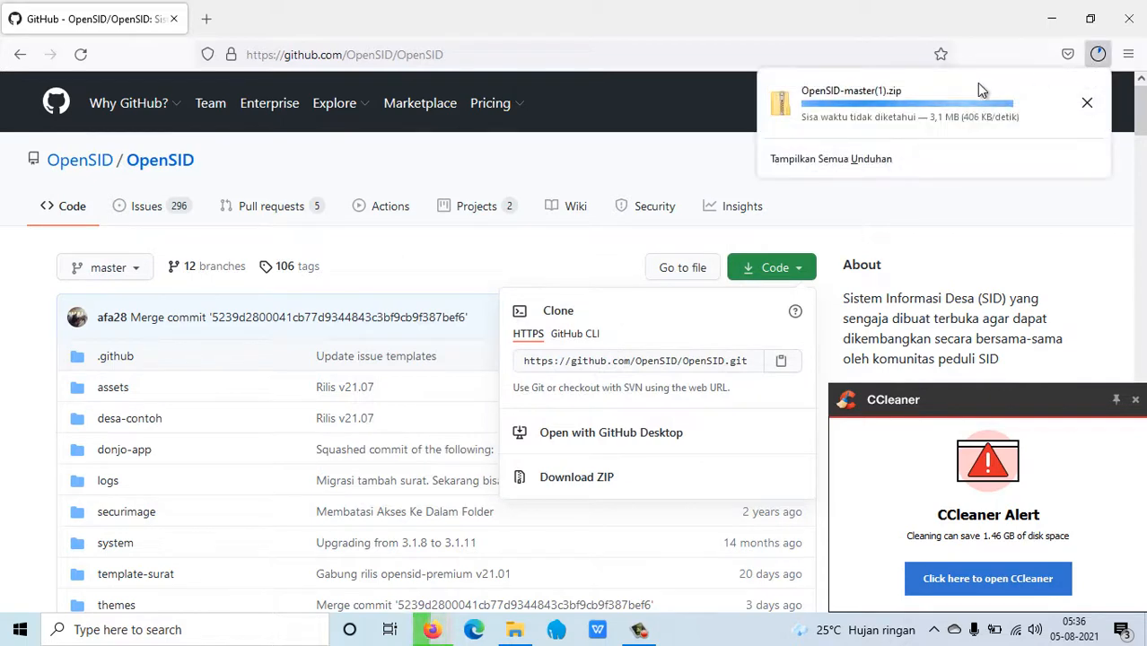
{"action": "left_click", "coordinate": [1086, 105]}
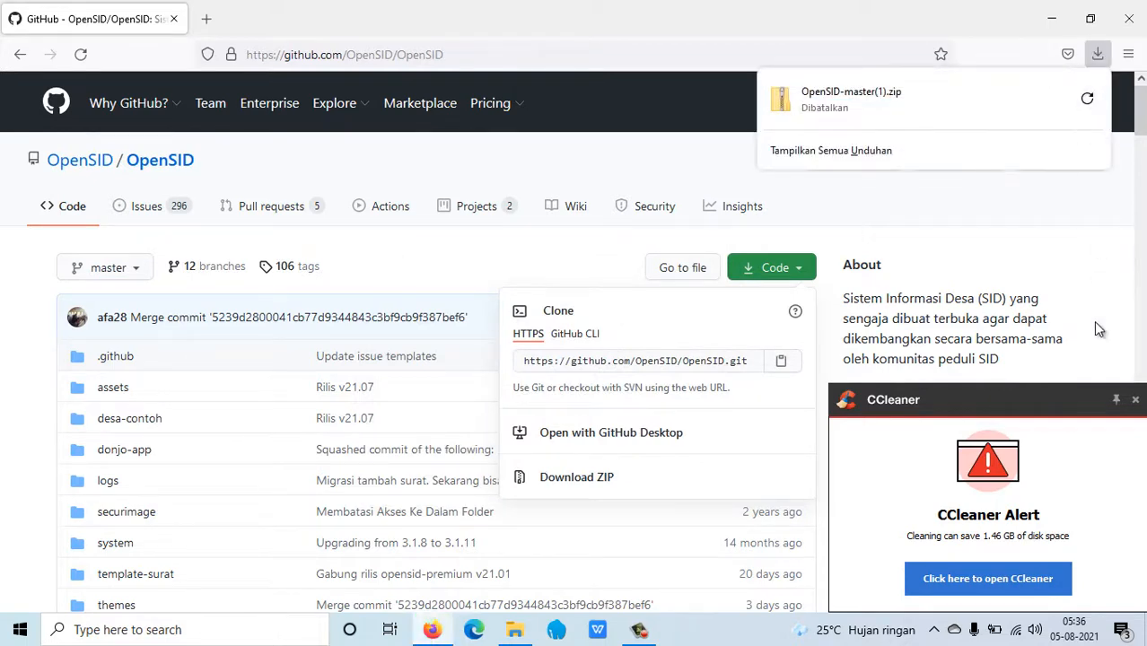
{"action": "left_click", "coordinate": [1135, 400]}
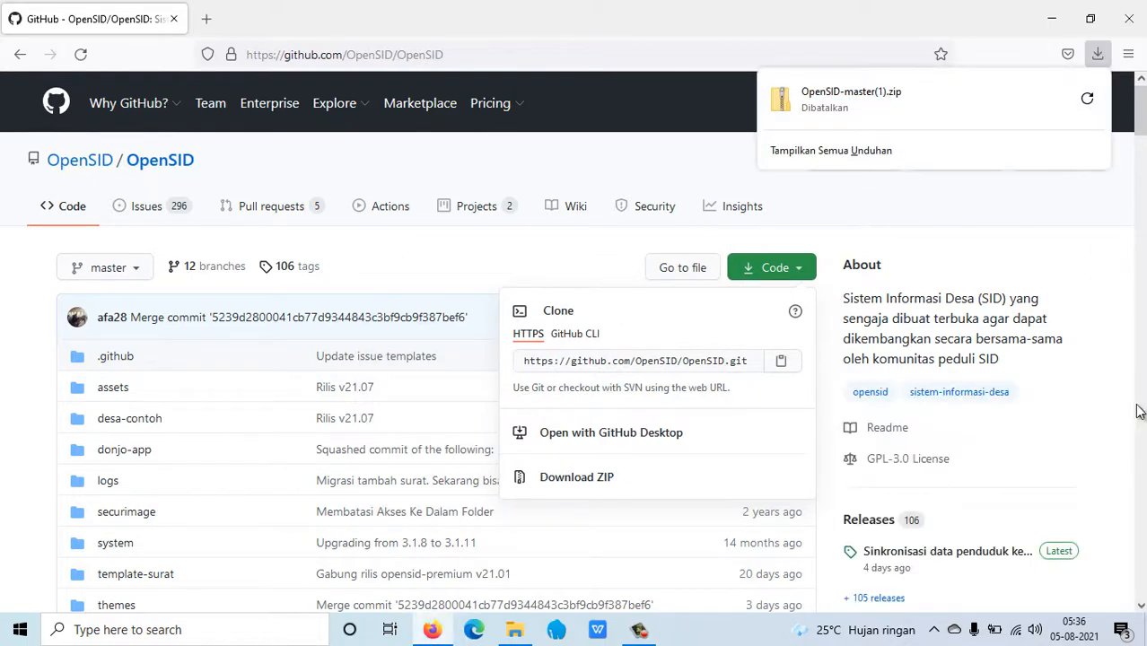
{"action": "left_click", "coordinate": [1030, 209]}
Copy the OpenSID-master zip from the Downloads folder.
{"action": "left_click", "coordinate": [513, 631]}
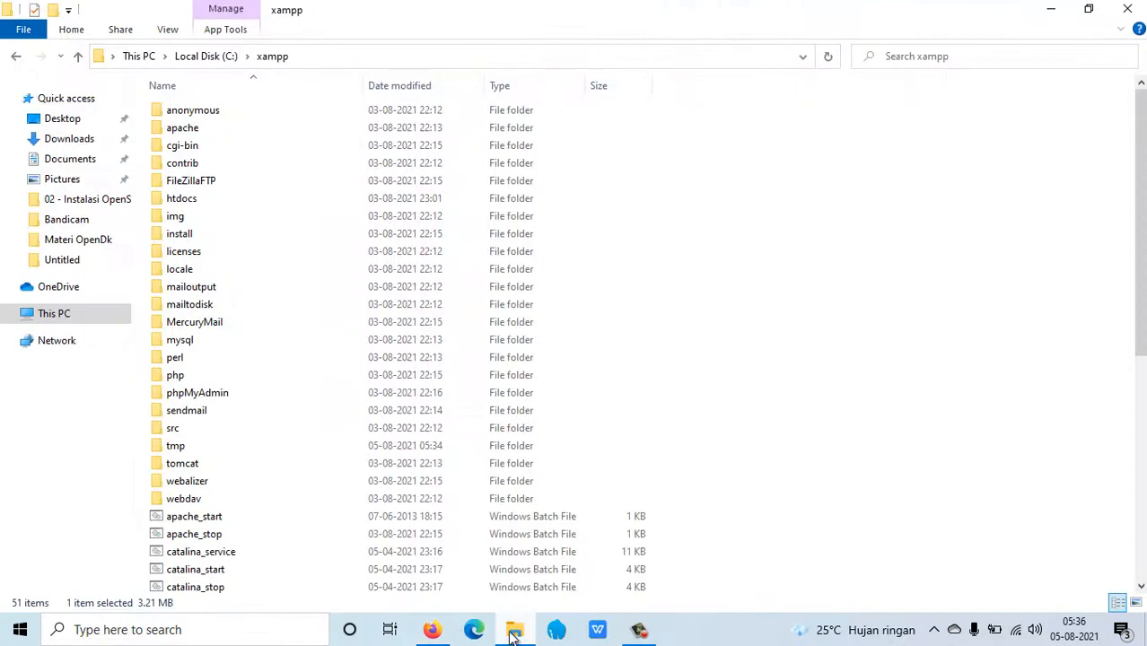
{"action": "left_click", "coordinate": [77, 139]}
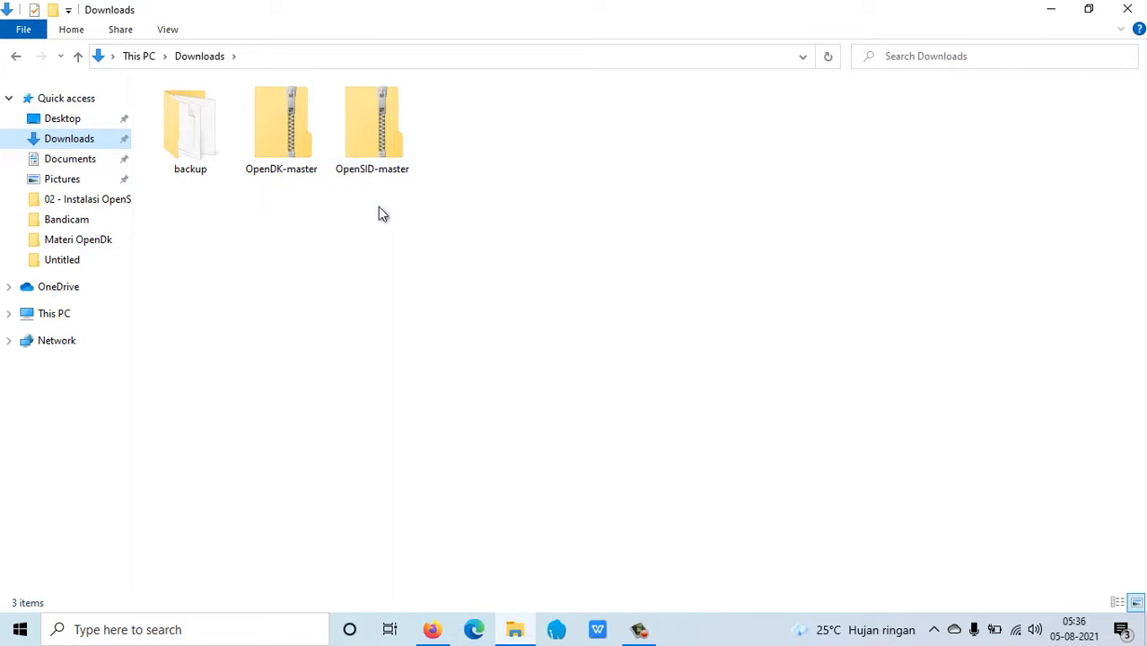
{"action": "left_click", "coordinate": [370, 147]}
{"action": "right_click", "coordinate": [371, 148]}
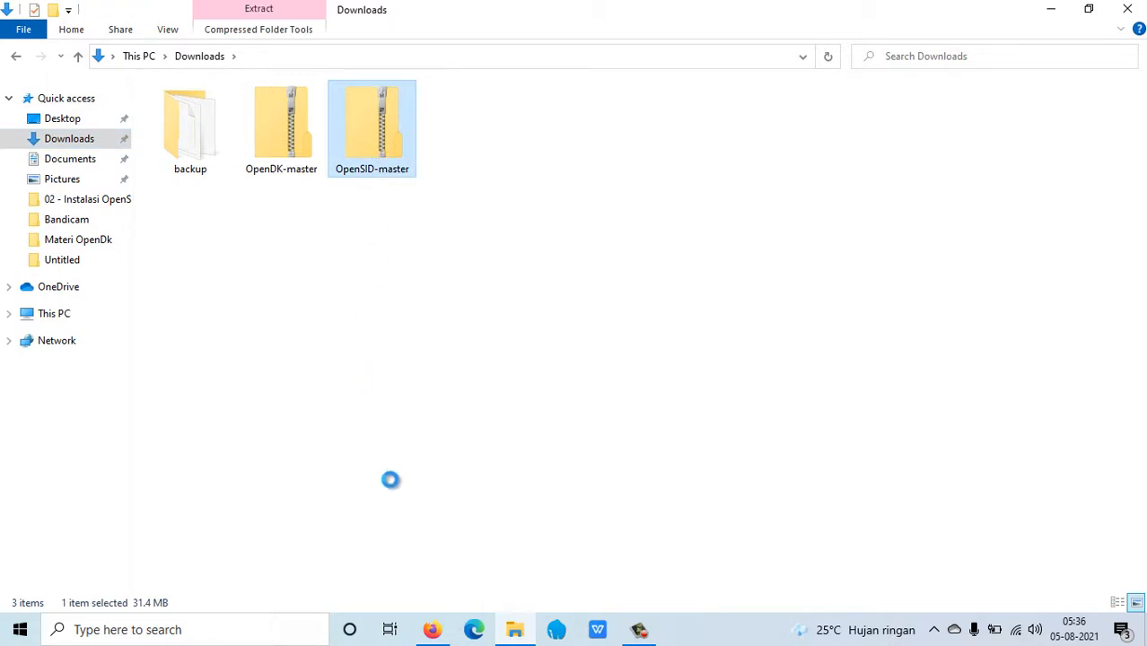
{"action": "left_click", "coordinate": [413, 489]}
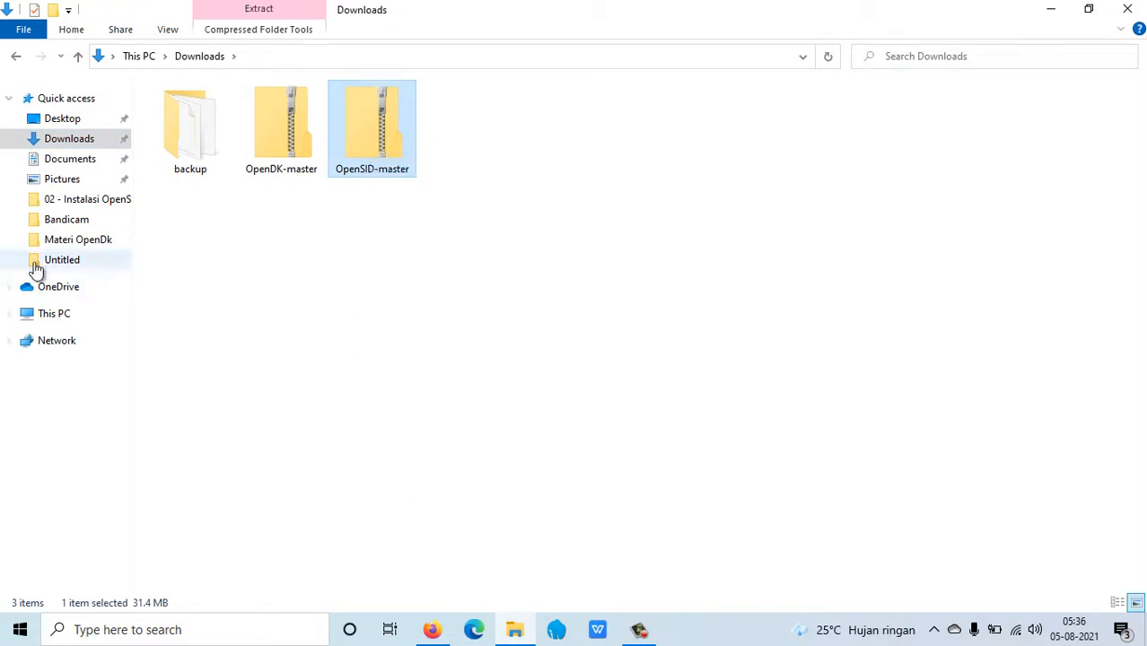
Paste the OpenSID-master zip into C:\xampp\htdocs and select it.
{"action": "left_click", "coordinate": [49, 313]}
{"action": "double_click", "coordinate": [211, 260]}
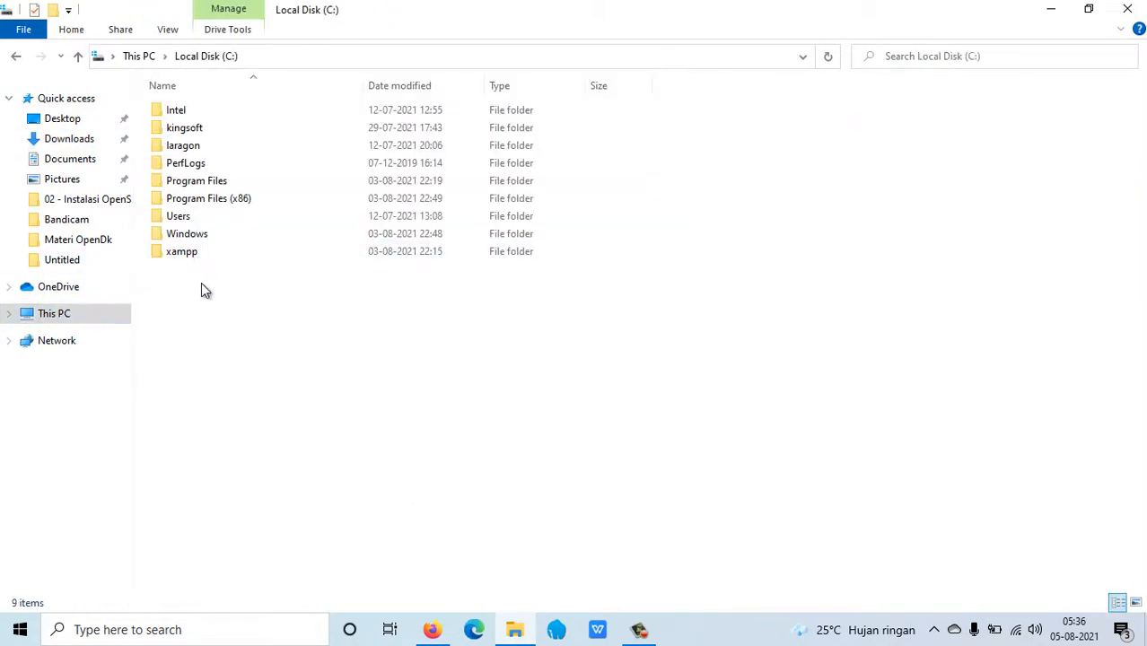
{"action": "double_click", "coordinate": [200, 253]}
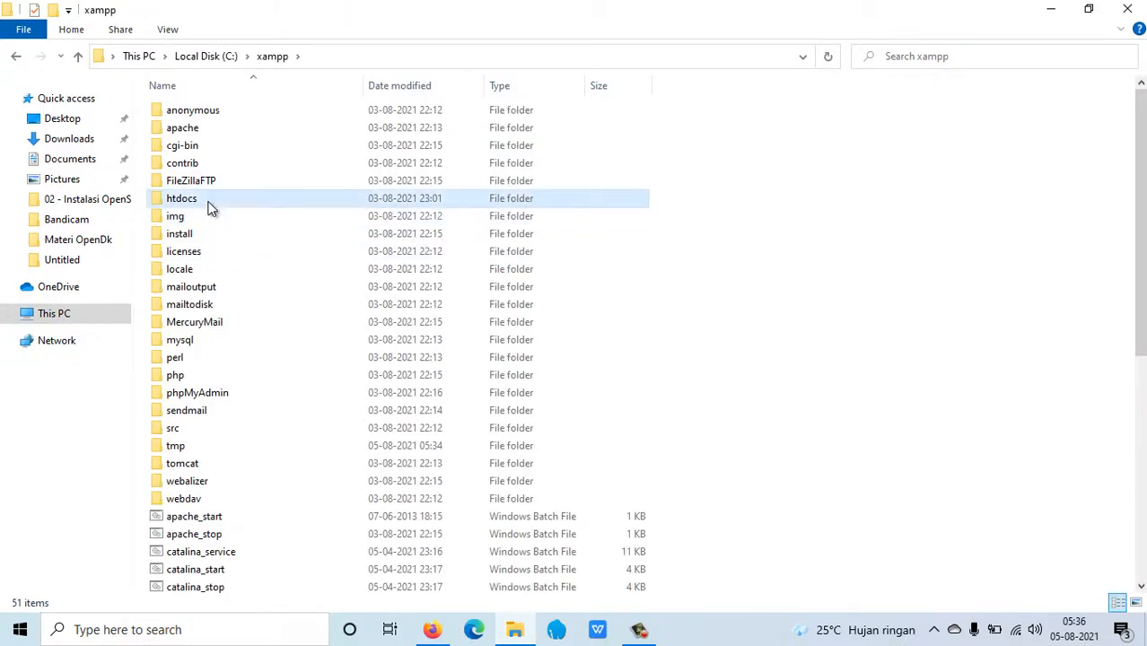
{"action": "double_click", "coordinate": [209, 201]}
{"action": "right_click", "coordinate": [292, 262]}
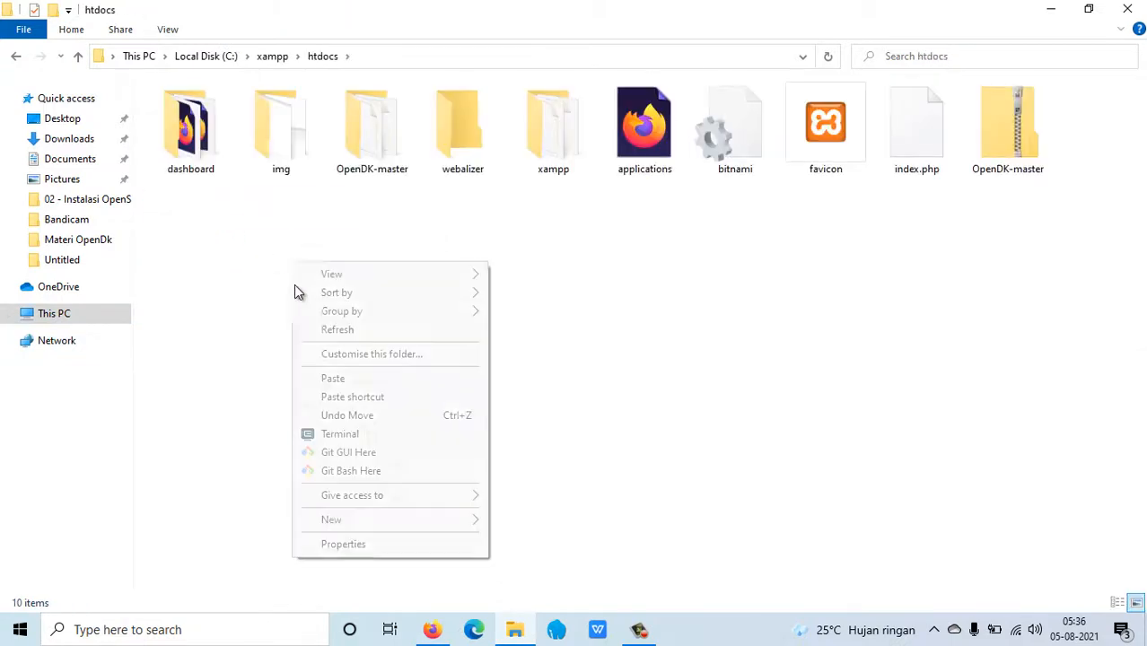
{"action": "left_click", "coordinate": [328, 377]}
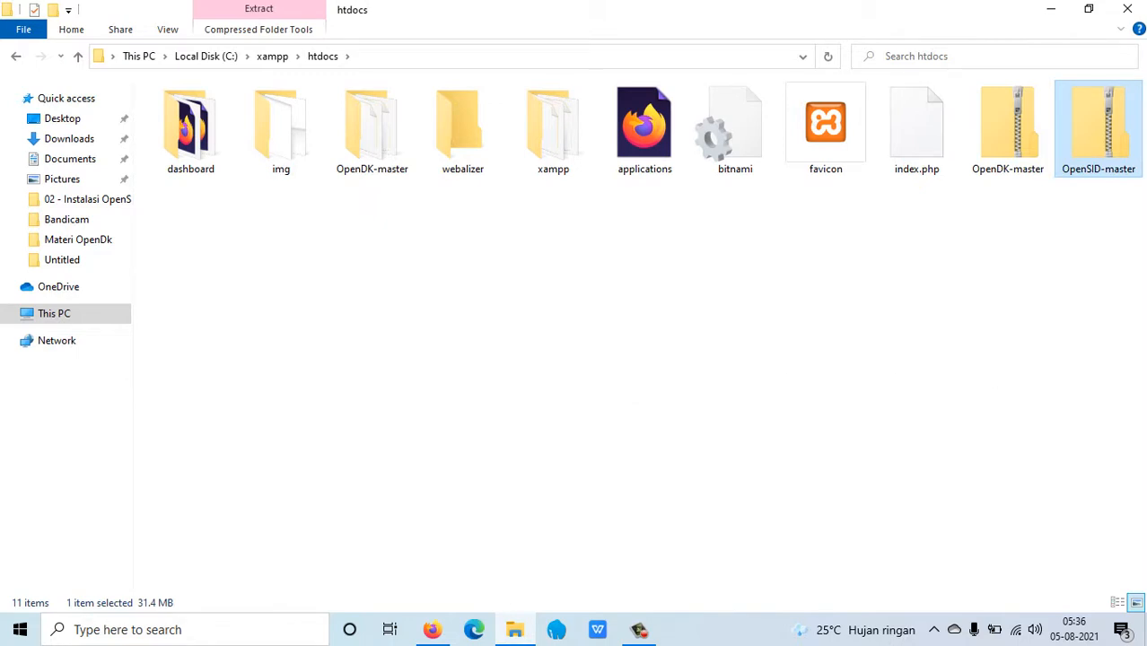
{"action": "right_click", "coordinate": [1095, 168]}
{"action": "left_click", "coordinate": [777, 327]}
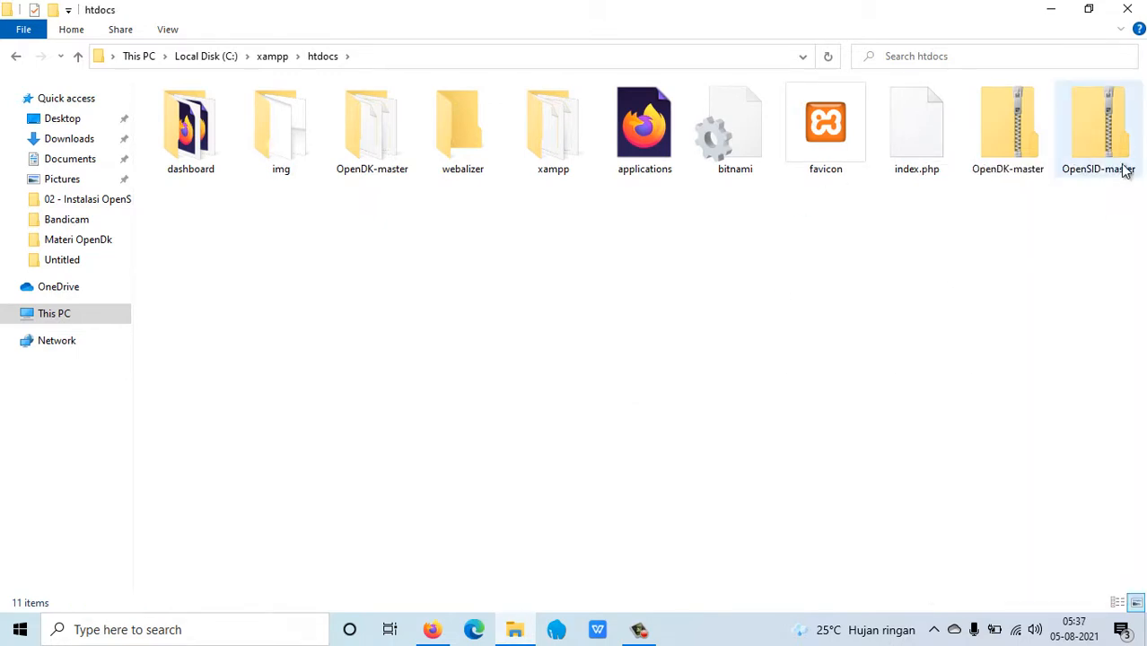
{"action": "left_click", "coordinate": [1098, 149]}
Extract the OpenSID-master zip directly into htdocs with 7-Zip's Extract Here.
{"action": "right_click", "coordinate": [1099, 150]}
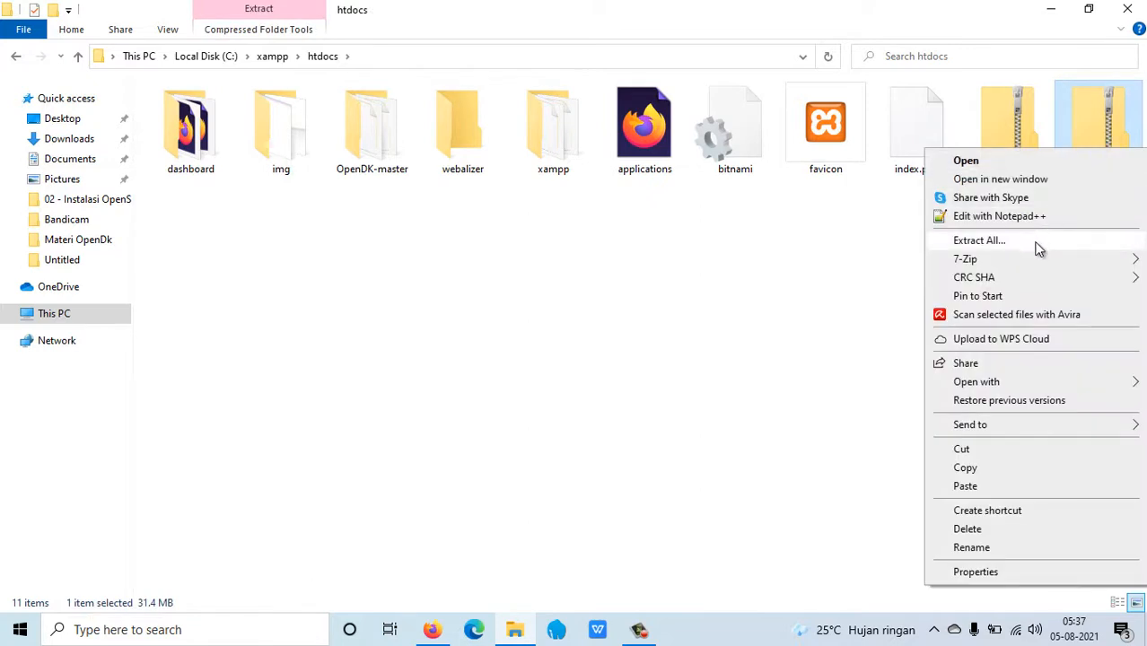
{"action": "mouse_move", "coordinate": [1032, 260]}
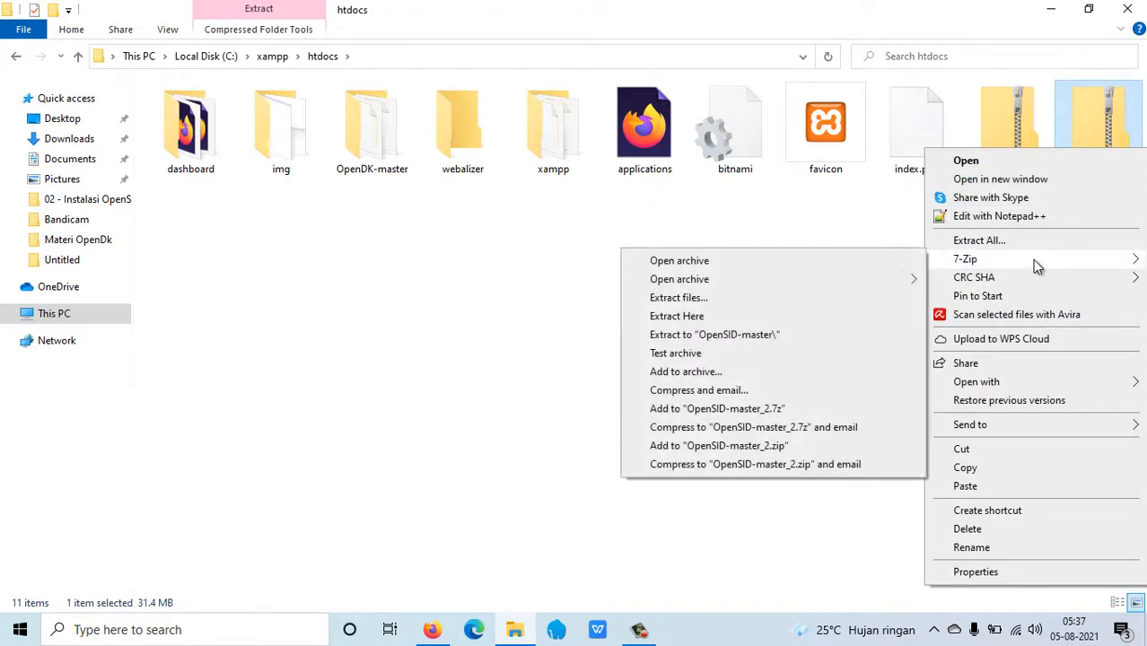
{"action": "left_click", "coordinate": [676, 316]}
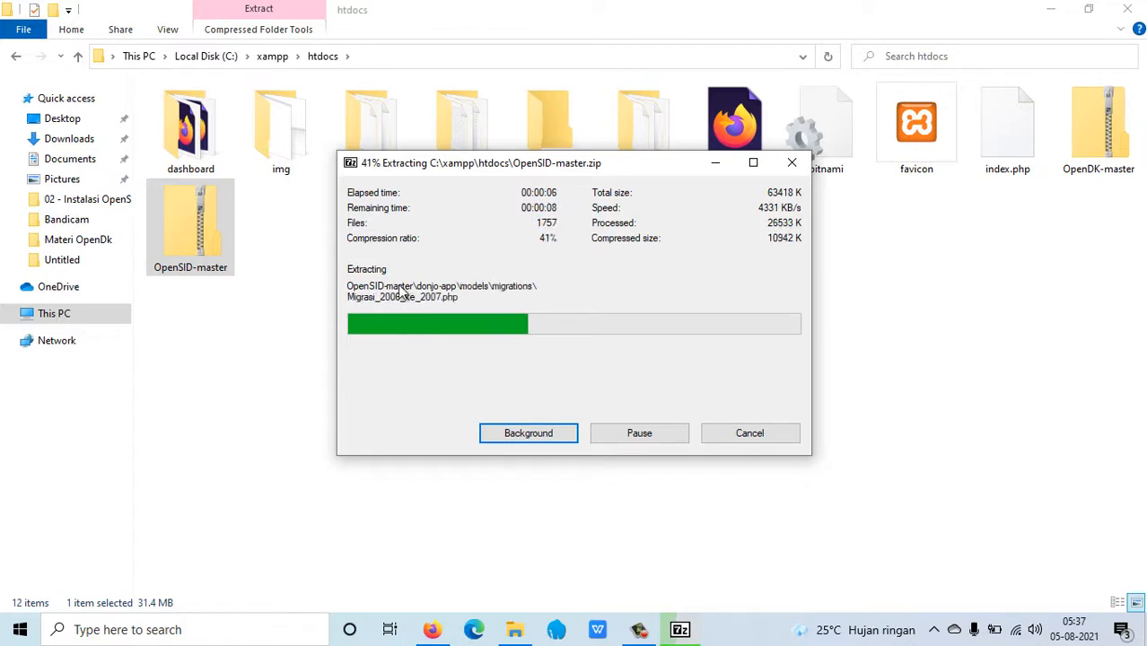
{"action": "left_click_drag", "start_coordinate": [432, 163], "coordinate": [658, 262]}
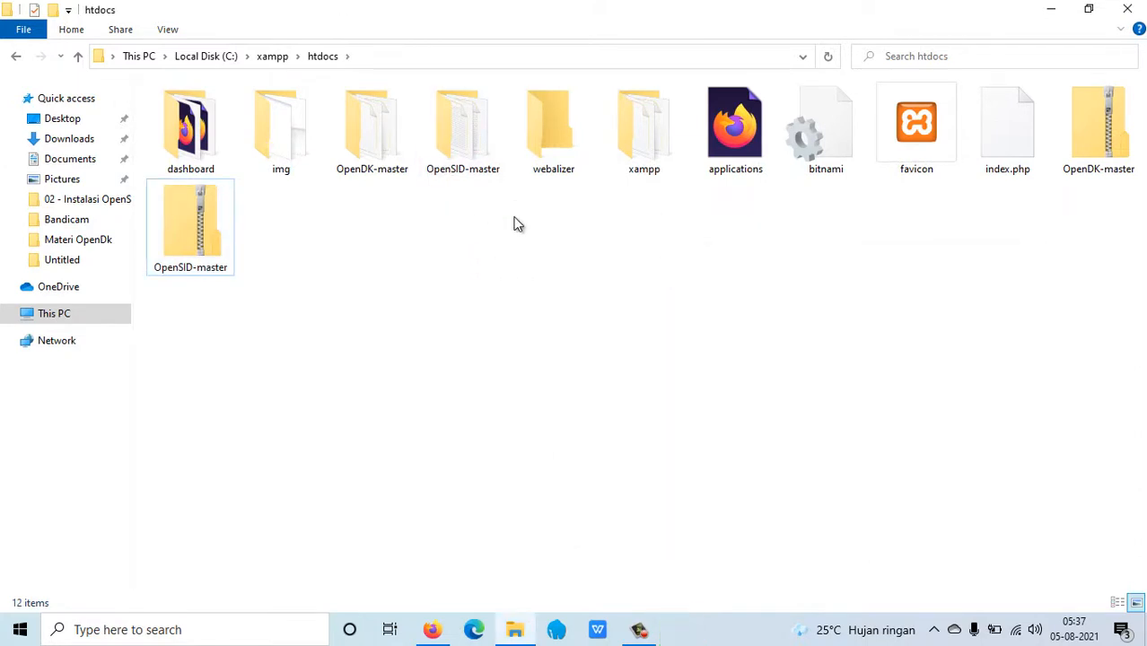
Rename the extracted OpenSID-master folder to opensid.
{"action": "left_click", "coordinate": [492, 172]}
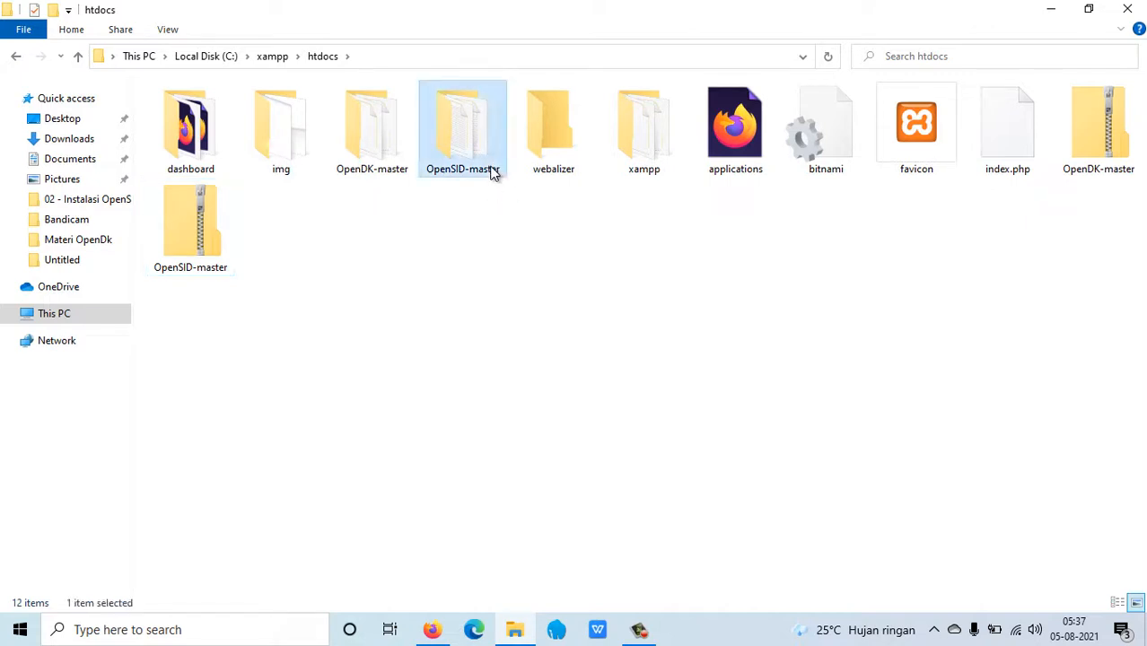
{"action": "right_click", "coordinate": [491, 172]}
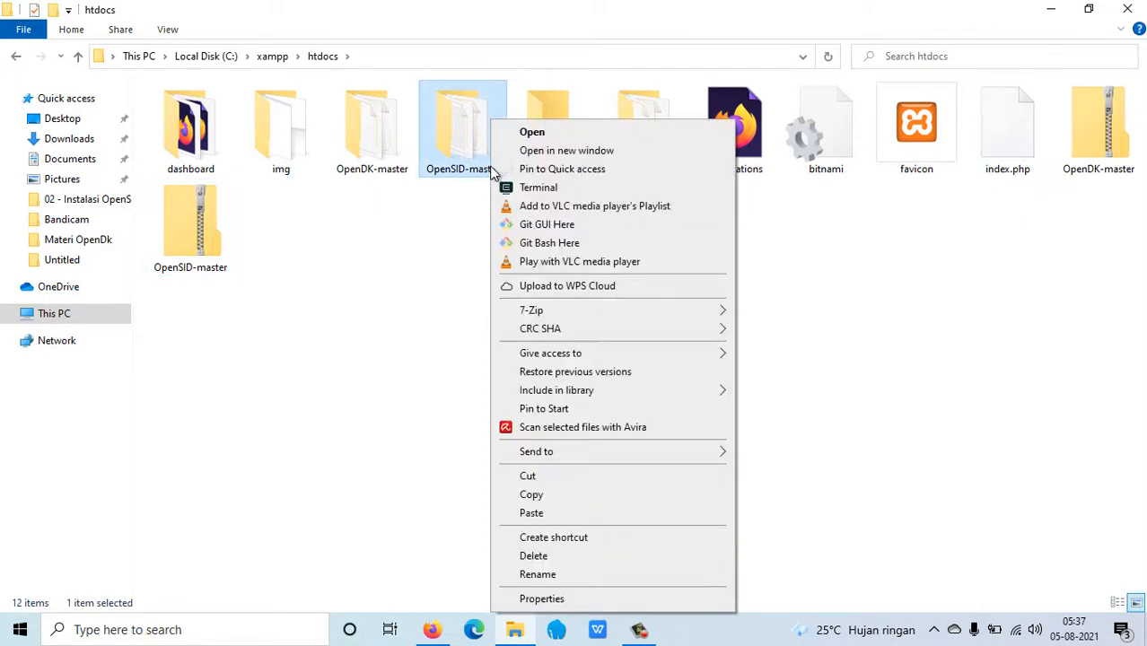
{"action": "left_click", "coordinate": [560, 575]}
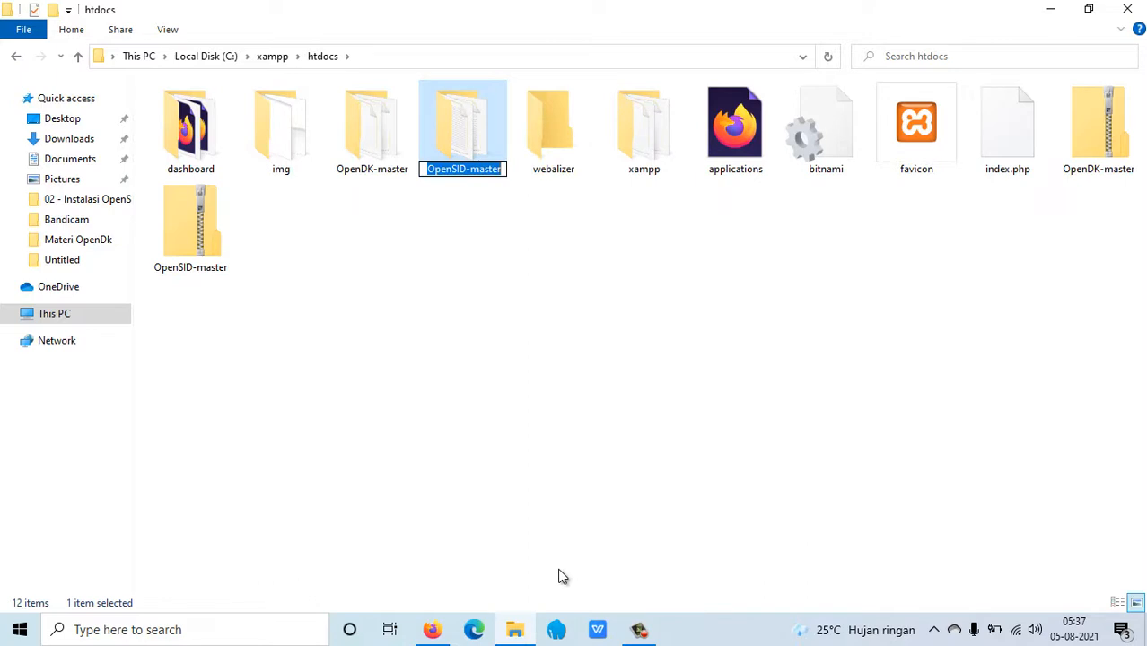
{"action": "type", "text": "op"}
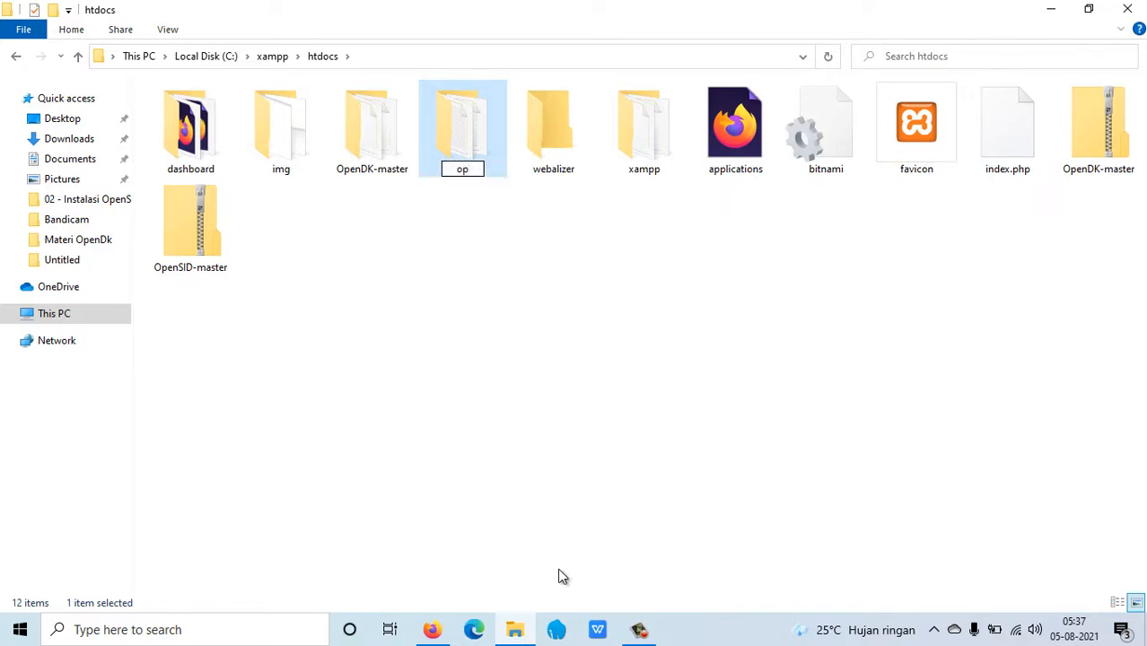
{"action": "type", "text": "ensid"}
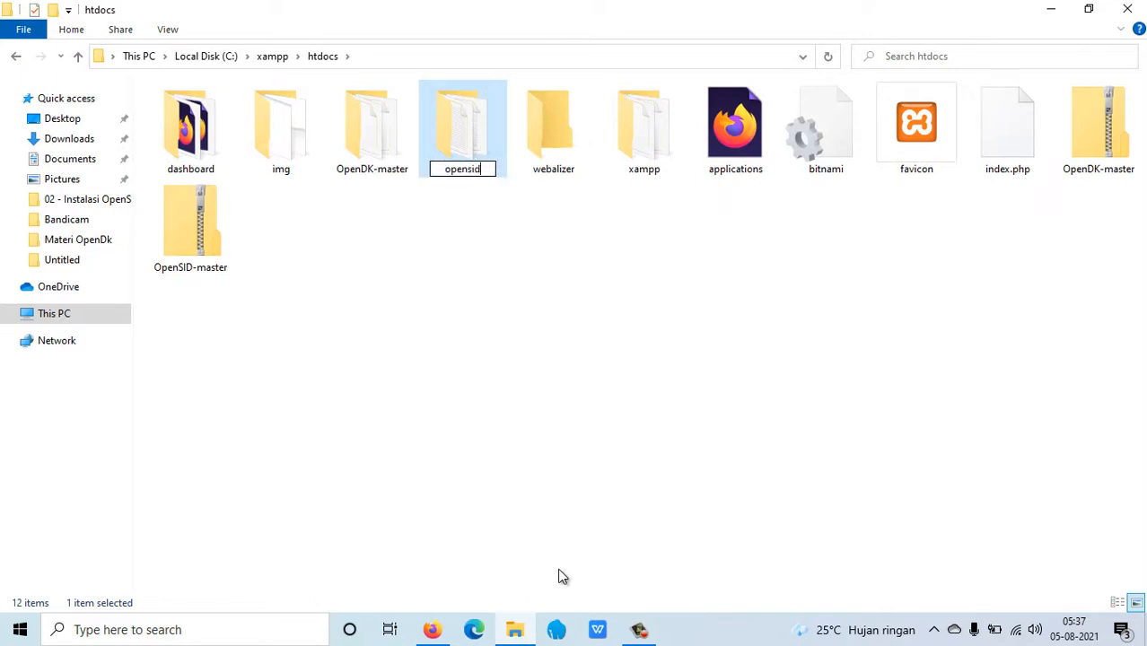
{"action": "key", "text": "Return"}
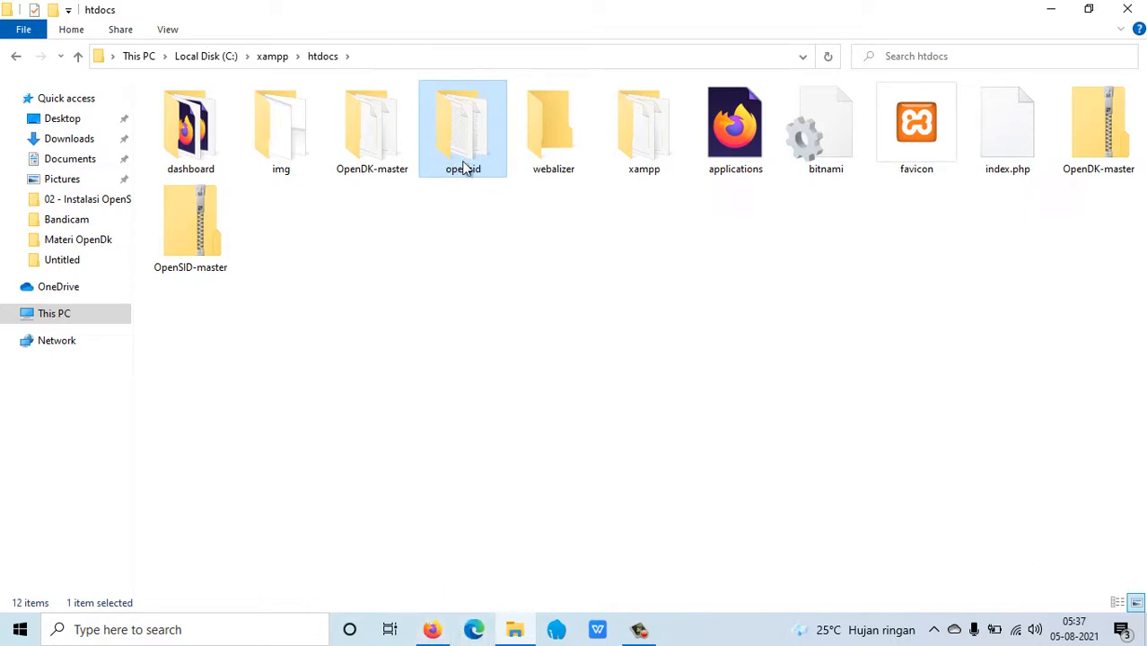
Launch the XAMPP Control Panel from the C:\xampp folder.
{"action": "left_click", "coordinate": [9, 57]}
{"action": "scroll", "coordinate": [215, 377], "scroll_direction": "down", "scroll_amount": 8}
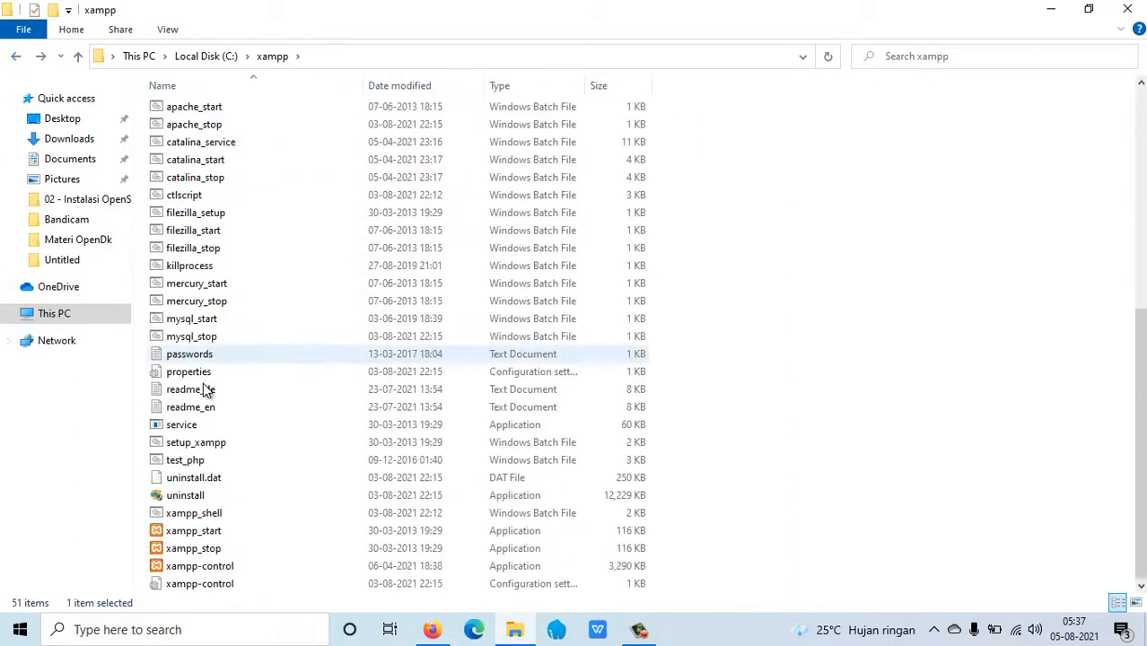
{"action": "double_click", "coordinate": [225, 565]}
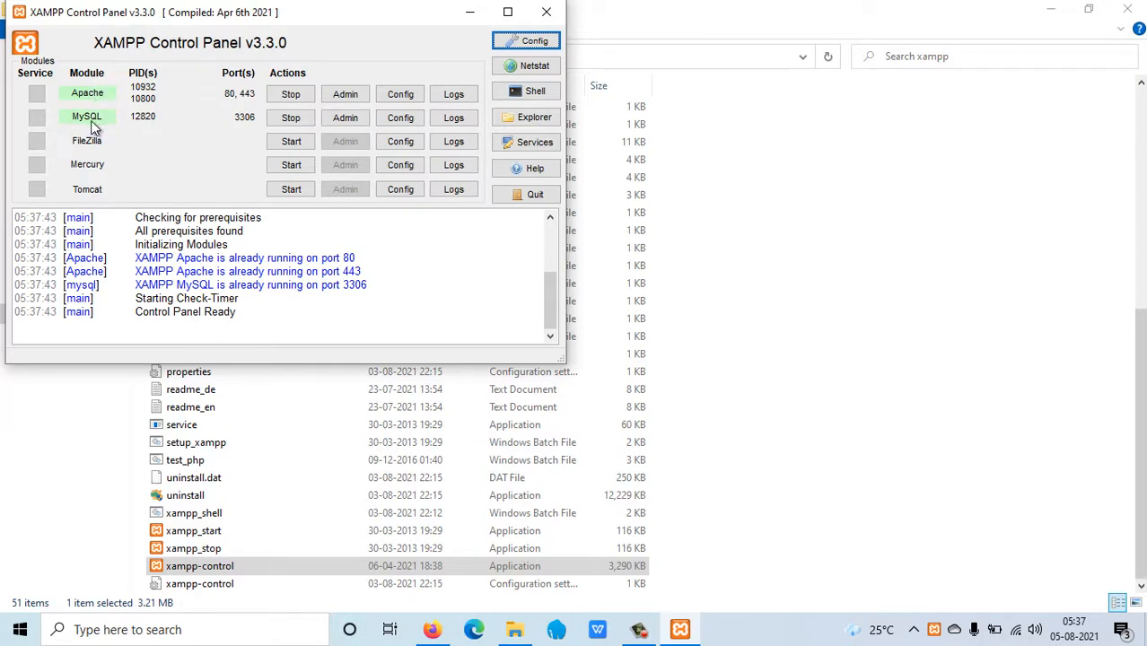
Stop and restart Apache and MySQL, then close the XAMPP Control Panel.
{"action": "left_click", "coordinate": [291, 95]}
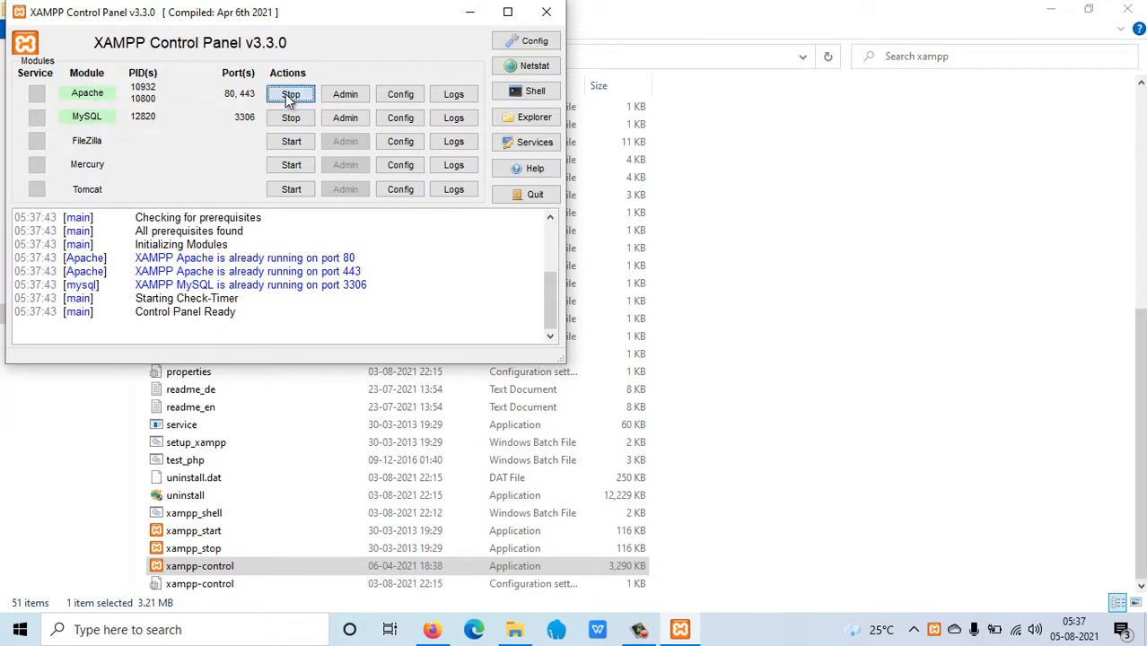
{"action": "left_click", "coordinate": [289, 119]}
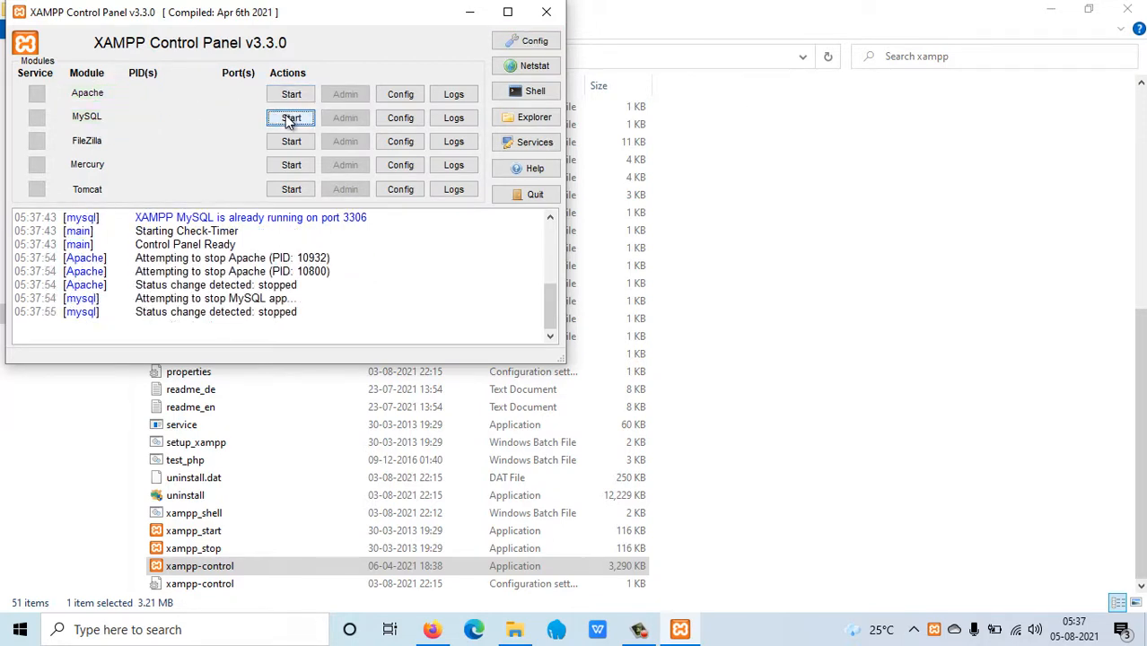
{"action": "left_click", "coordinate": [291, 94]}
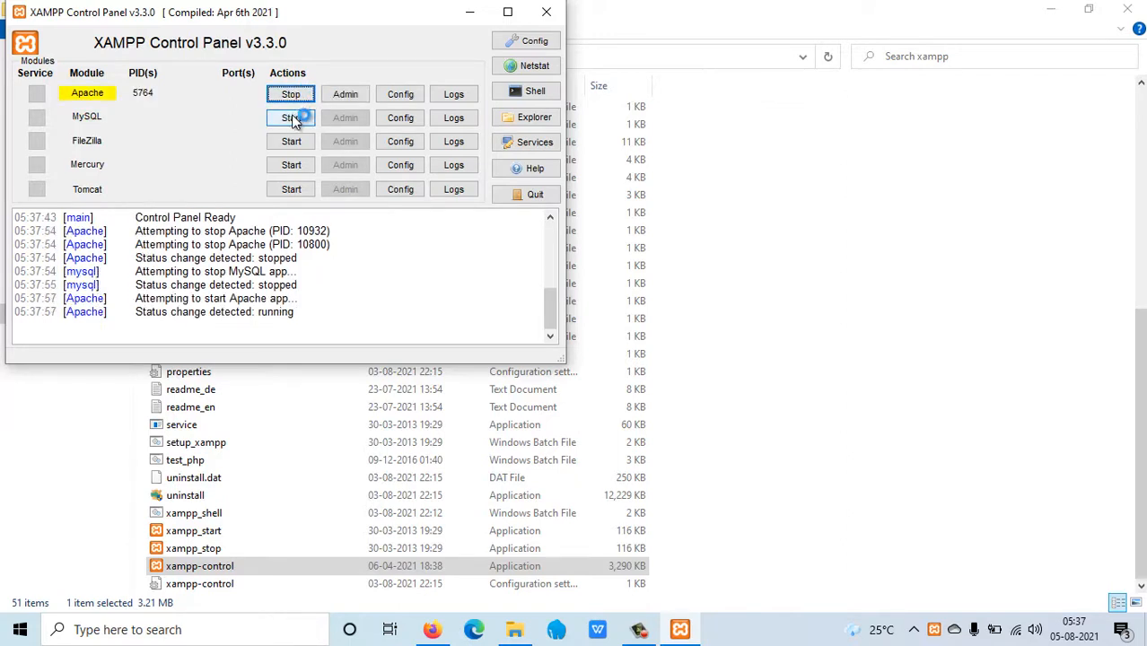
{"action": "left_click", "coordinate": [290, 118]}
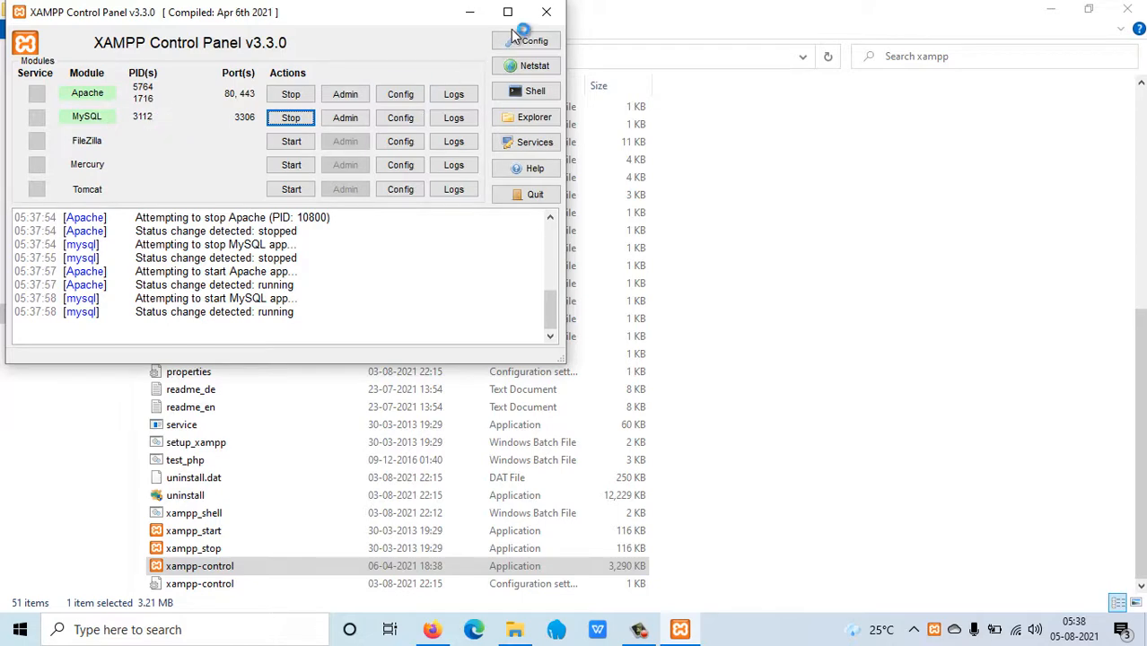
{"action": "left_click", "coordinate": [545, 11]}
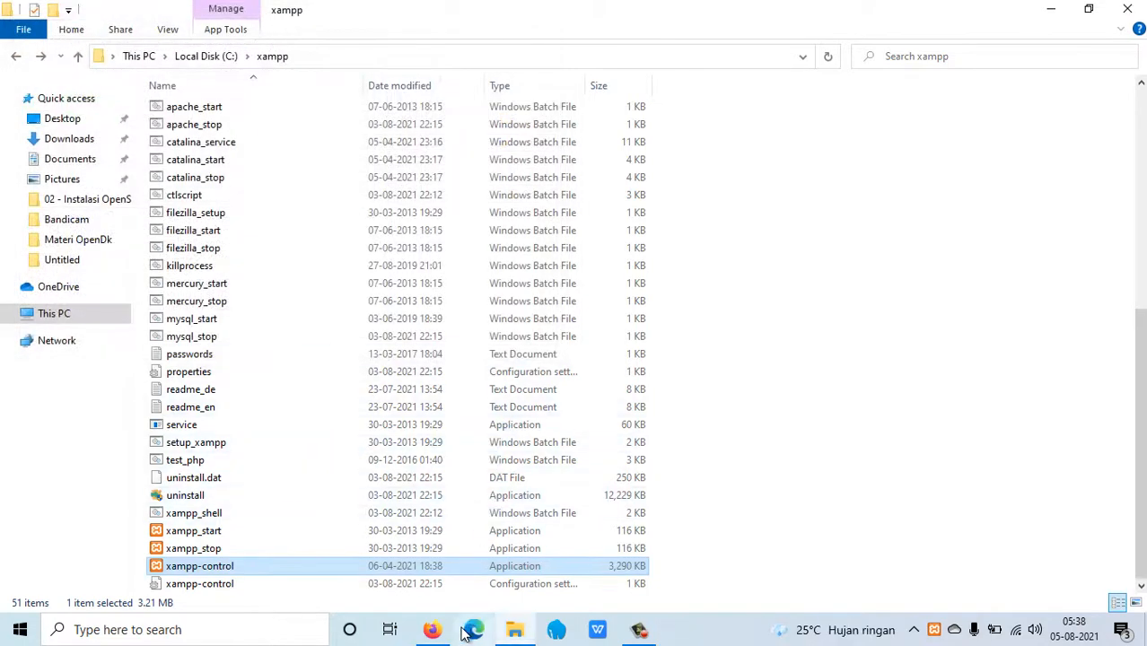
Load localhost/openSID/ in a new Firefox tab, which reports a 500 database error.
{"action": "left_click", "coordinate": [431, 630]}
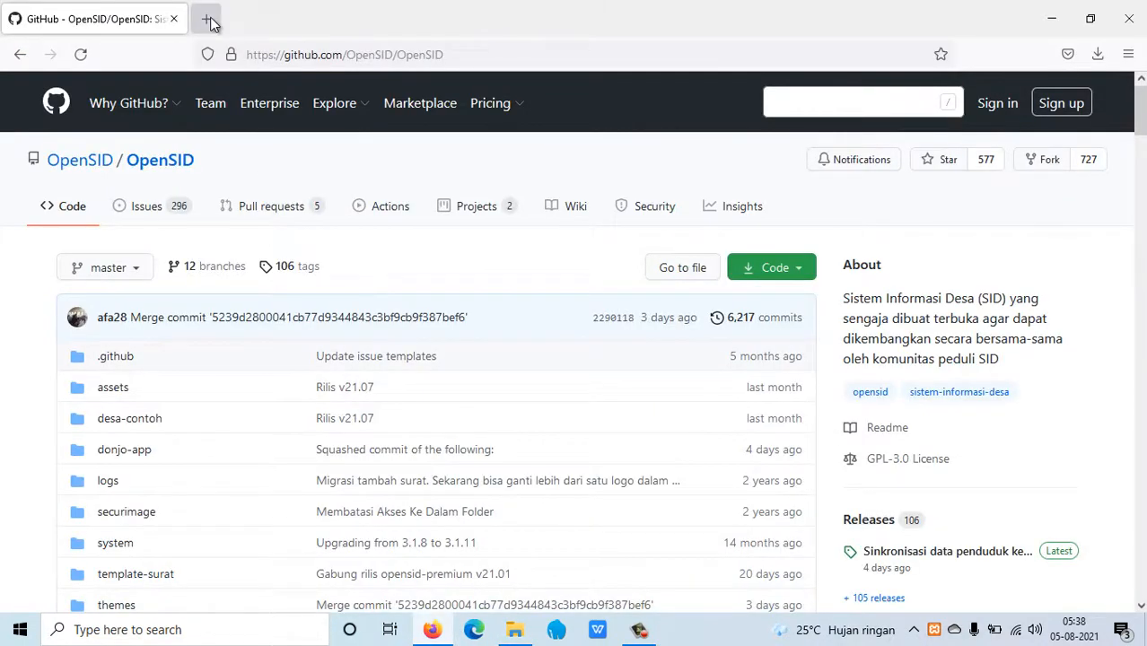
{"action": "left_click", "coordinate": [210, 19]}
{"action": "type", "text": "localhost:8000/"}
{"action": "key", "text": "Right"}
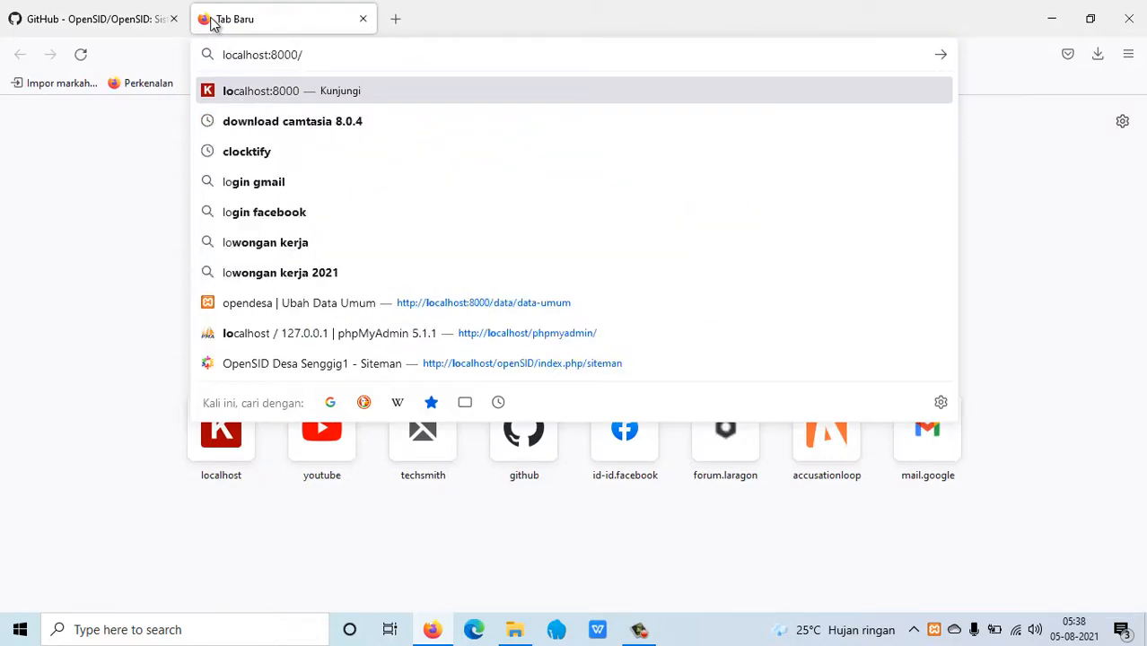
{"action": "key", "text": "BackSpace"}
{"action": "key", "text": "BackSpace"}
{"action": "key", "text": "BackSpace"}
{"action": "key", "text": "BackSpace"}
{"action": "key", "text": "BackSpace"}
{"action": "key", "text": "BackSpace"}
{"action": "type", "text": "/"}
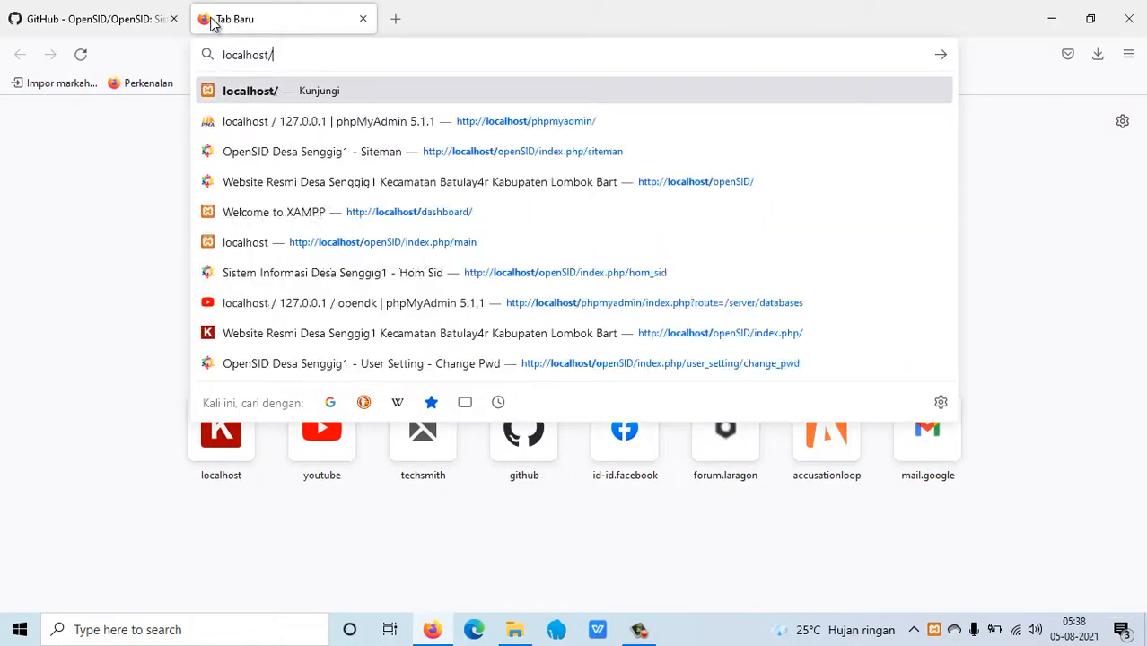
{"action": "type", "text": "openSID/"}
{"action": "key", "text": "Return"}
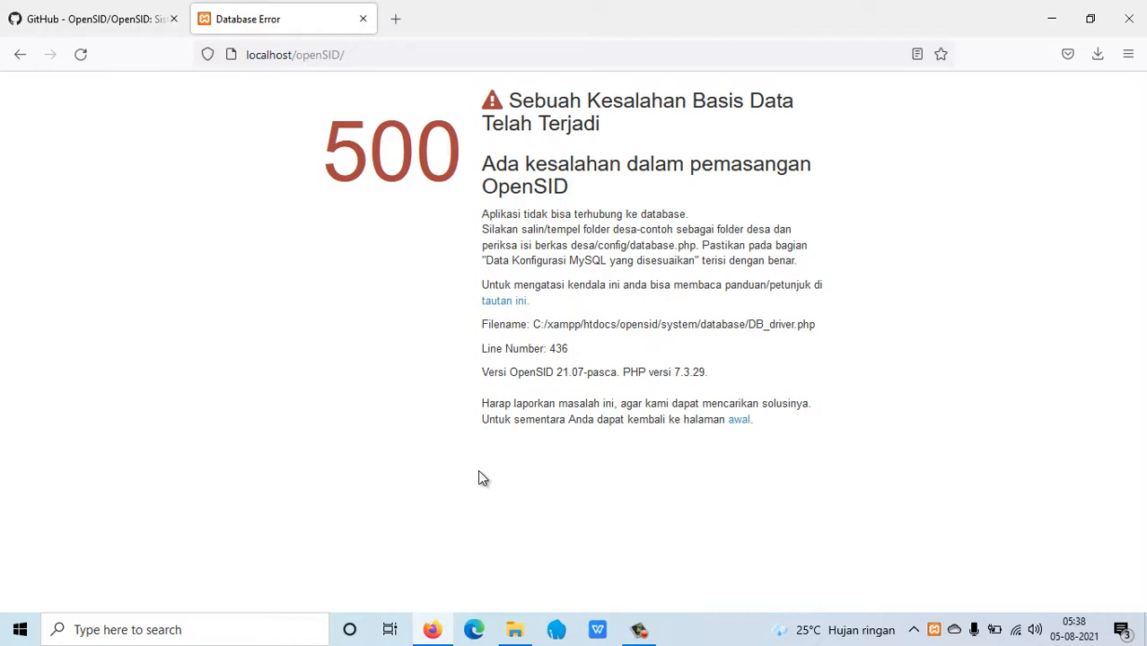
Load phpMyAdmin on localhost in a new Firefox tab.
{"action": "left_click", "coordinate": [396, 18]}
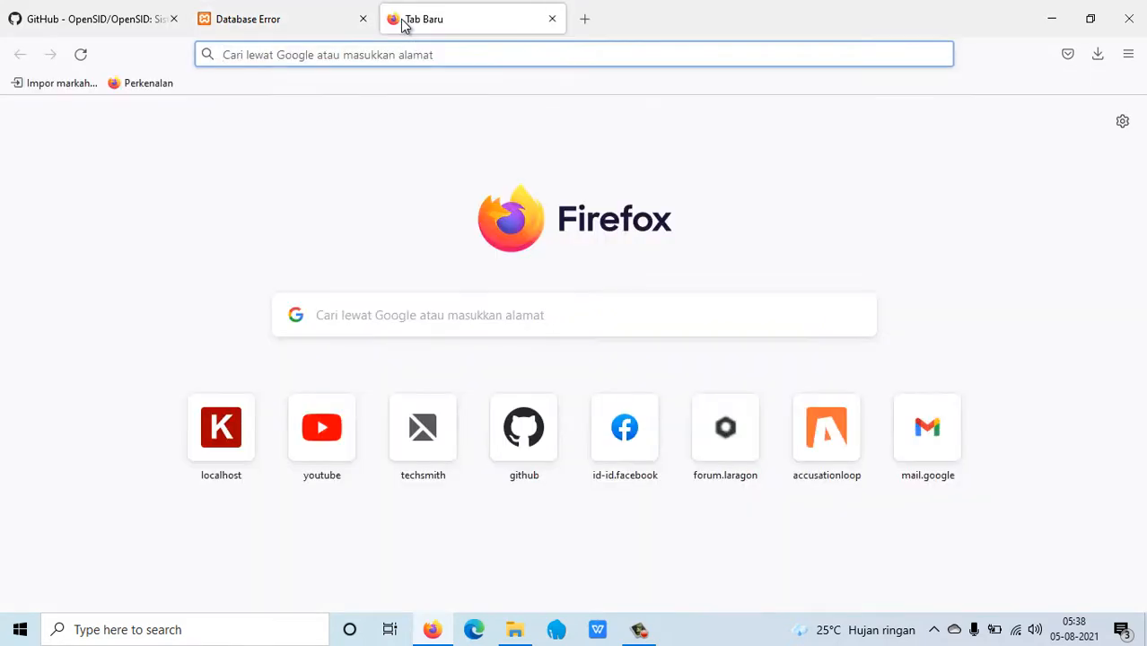
{"action": "type", "text": "php"}
{"action": "key", "text": "Down"}
{"action": "key", "text": "Down"}
{"action": "key", "text": "Down"}
{"action": "key", "text": "Down"}
{"action": "key", "text": "Down"}
{"action": "key", "text": "Down"}
{"action": "key", "text": "Down"}
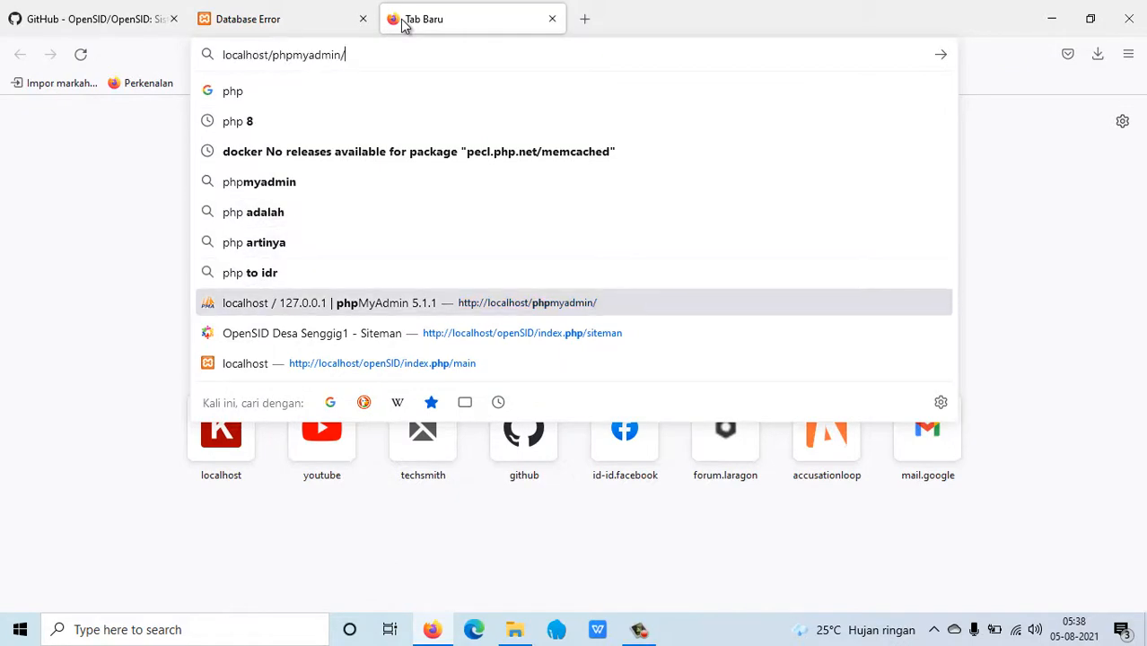
{"action": "key", "text": "Return"}
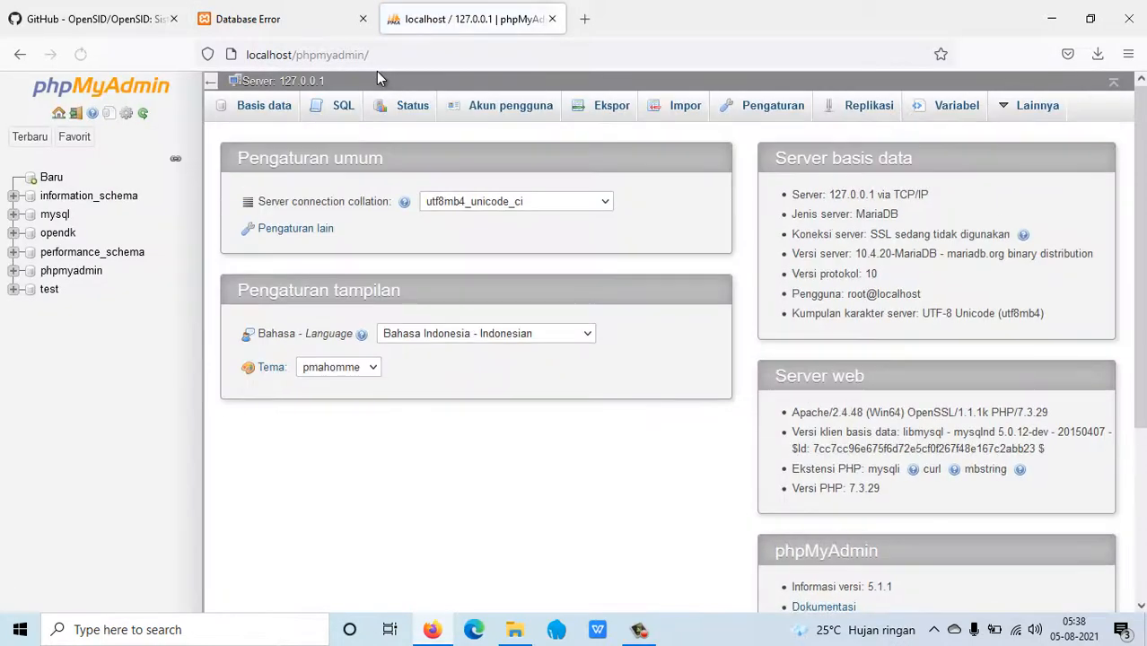
Create a new database named opensid from the Databases page.
{"action": "left_click", "coordinate": [228, 109]}
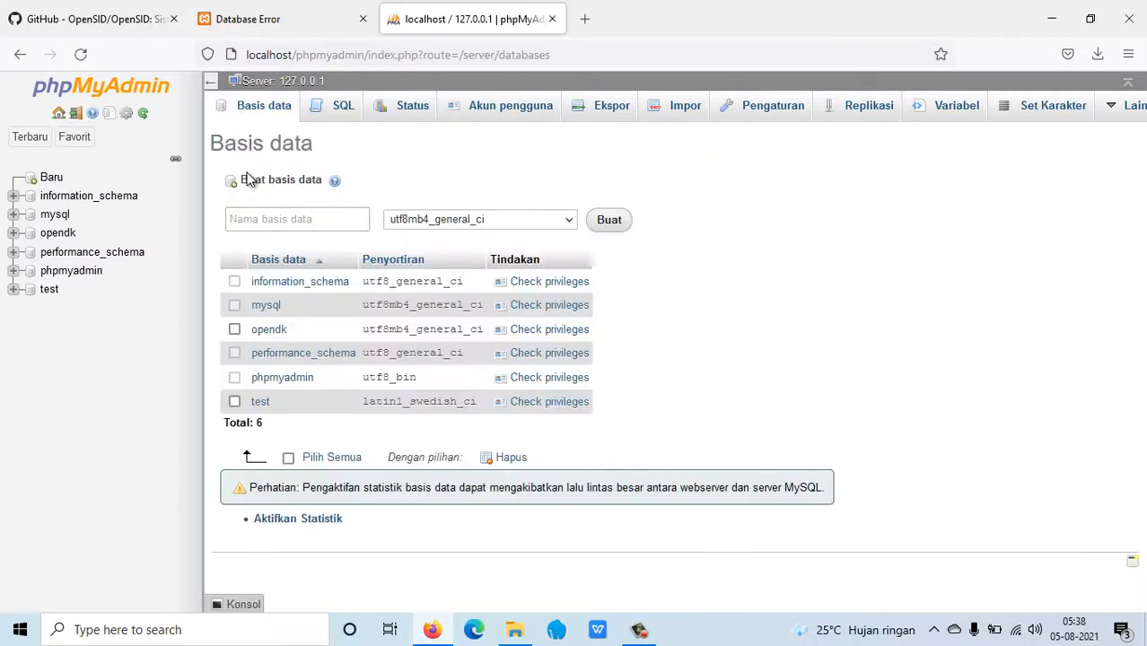
{"action": "left_click", "coordinate": [260, 215]}
{"action": "type", "text": "open"}
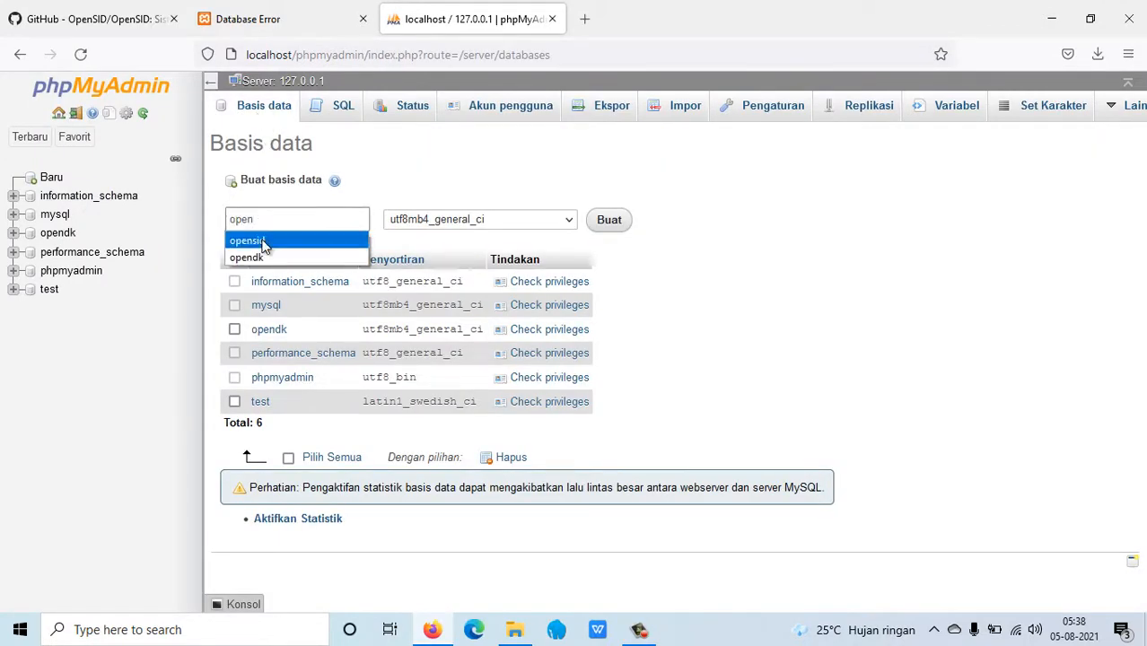
{"action": "left_click", "coordinate": [256, 241]}
{"action": "left_click", "coordinate": [606, 224]}
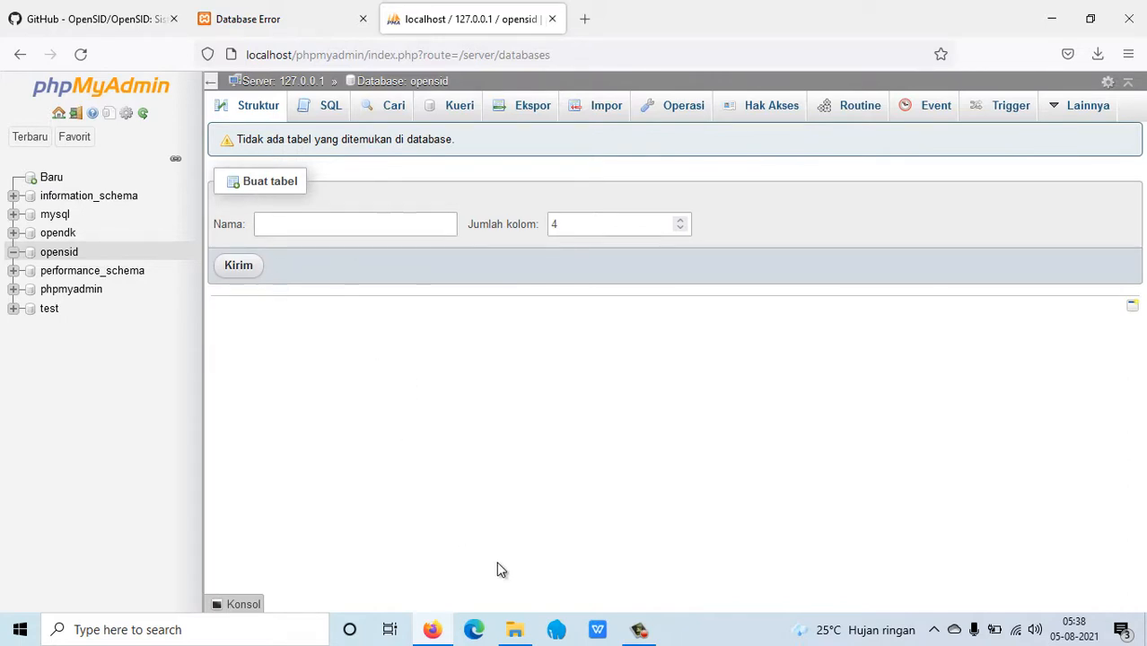
{"action": "left_click", "coordinate": [514, 629]}
Open the htdocs folder inside C:\xampp.
{"action": "scroll", "coordinate": [204, 196], "scroll_direction": "up", "scroll_amount": 5}
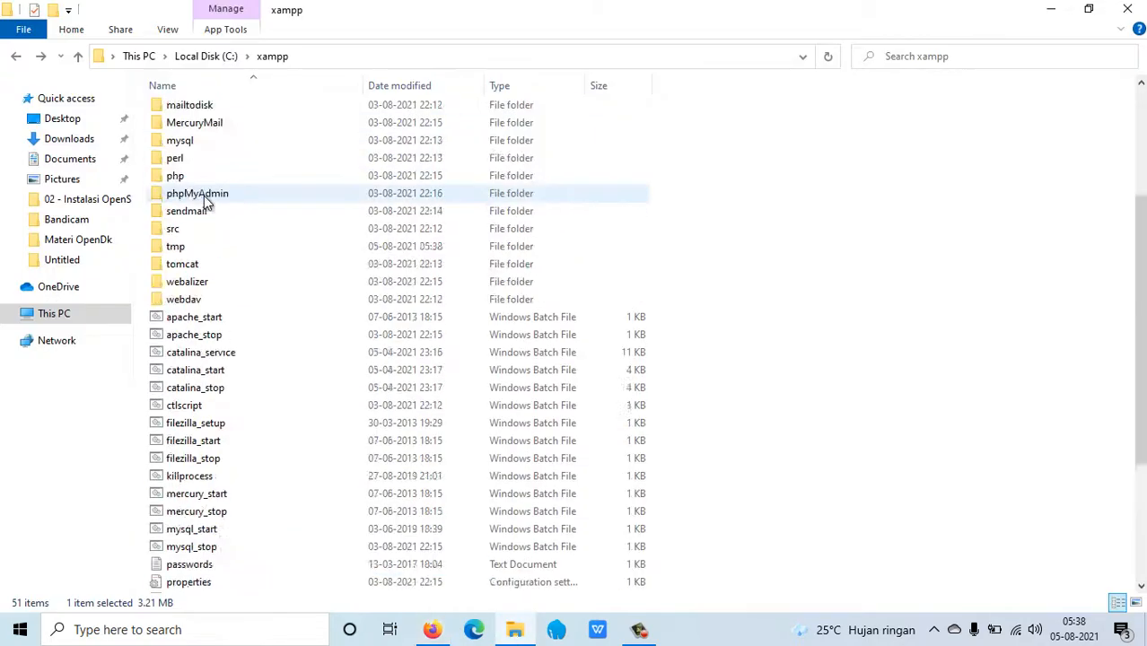
{"action": "scroll", "coordinate": [204, 195], "scroll_direction": "up", "scroll_amount": 4}
{"action": "double_click", "coordinate": [204, 196]}
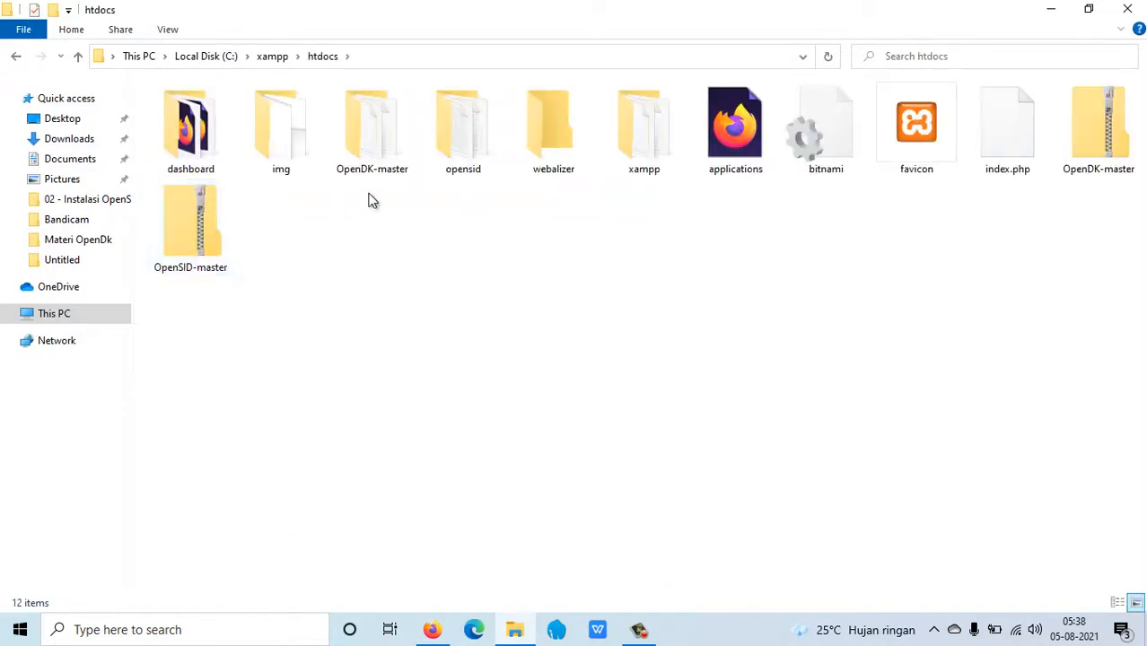
Search for and launch Visual Studio Code, then return to htdocs.
{"action": "left_click", "coordinate": [230, 632]}
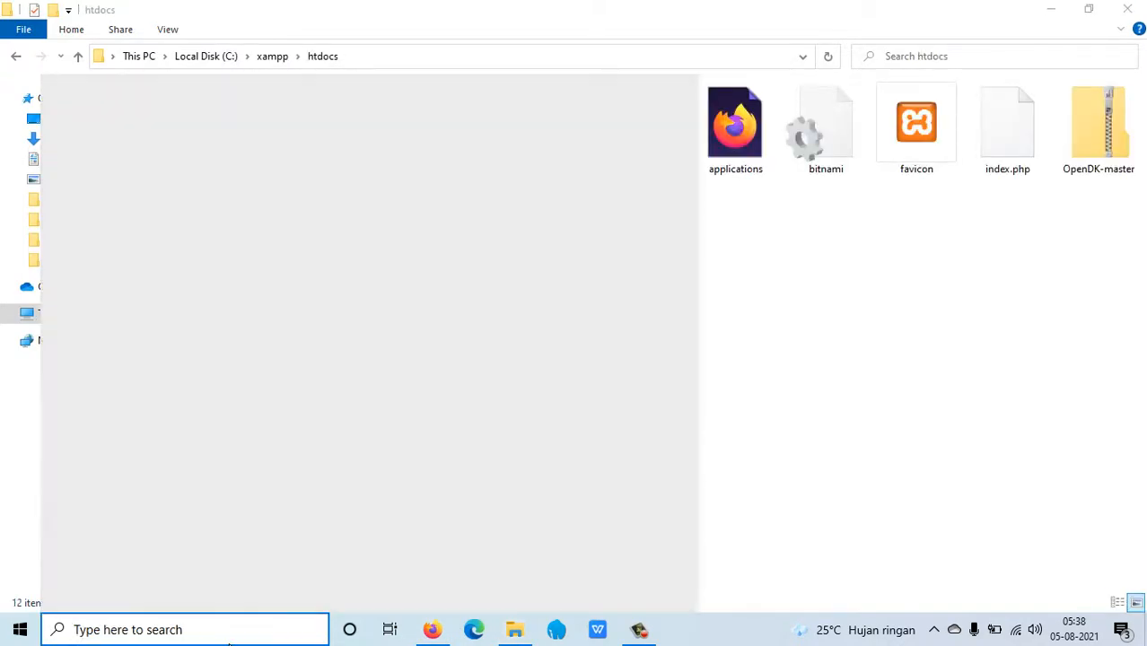
{"action": "type", "text": "visu"}
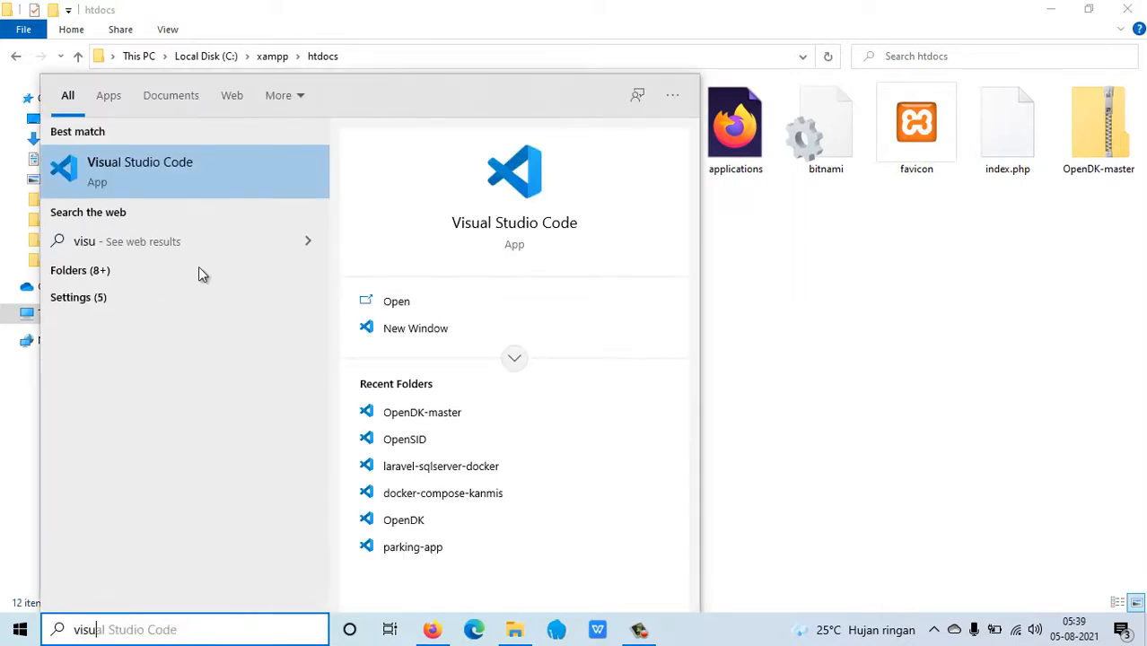
{"action": "left_click", "coordinate": [206, 174]}
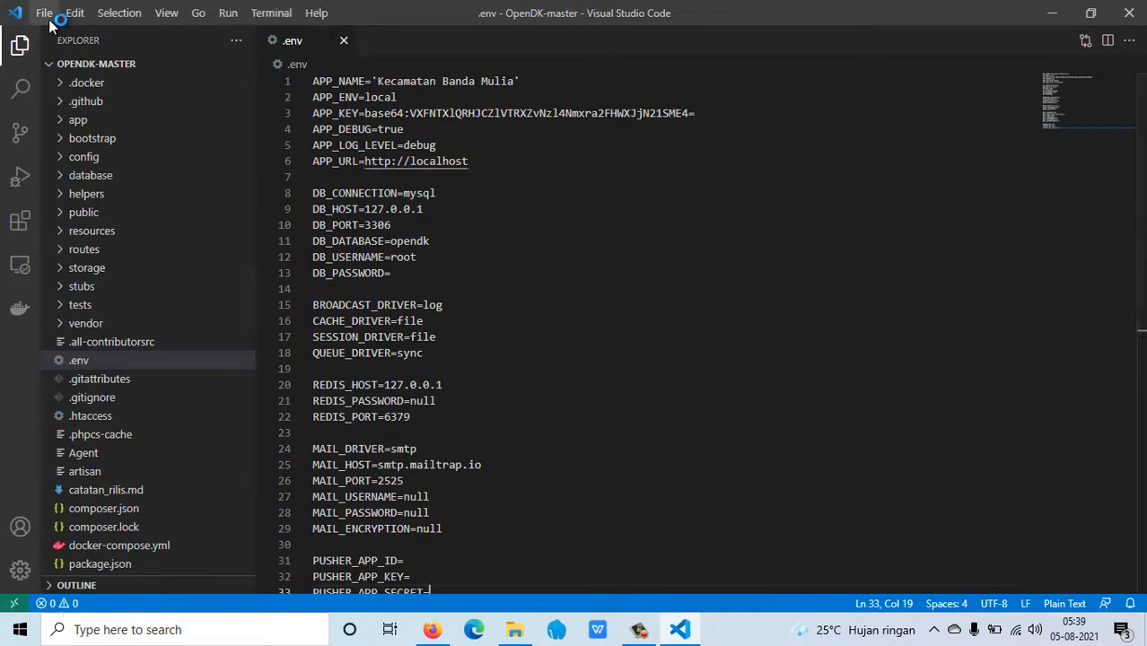
{"action": "left_click", "coordinate": [516, 633]}
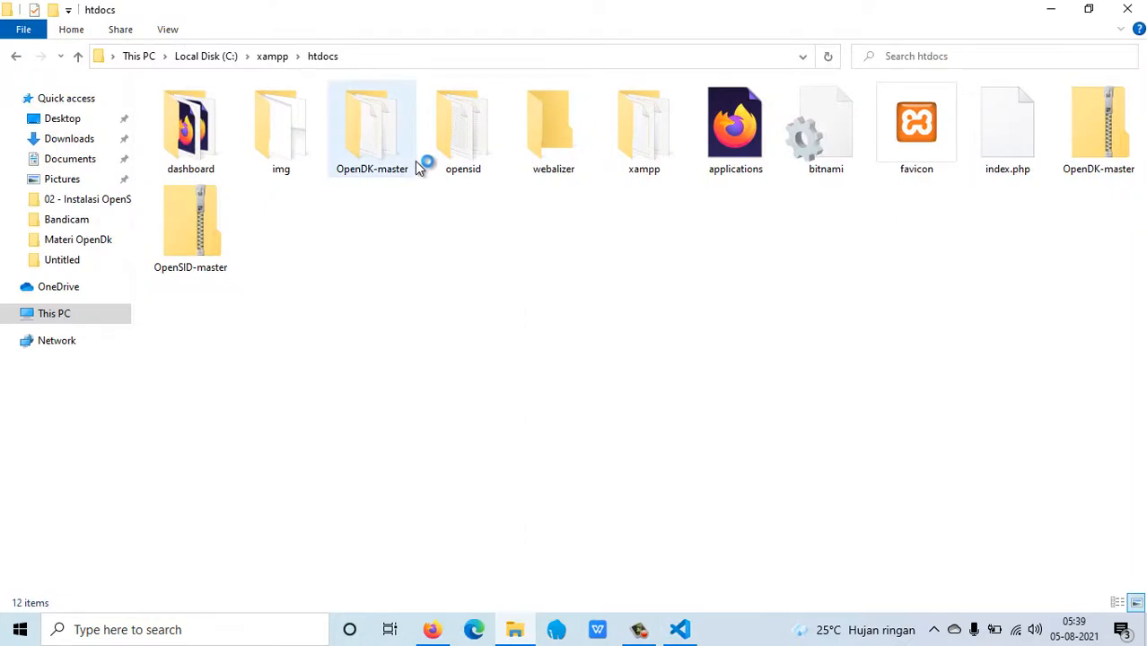
In the opensid folder, rename desa-contoh to desa, then return to phpMyAdmin in Firefox.
{"action": "double_click", "coordinate": [474, 99]}
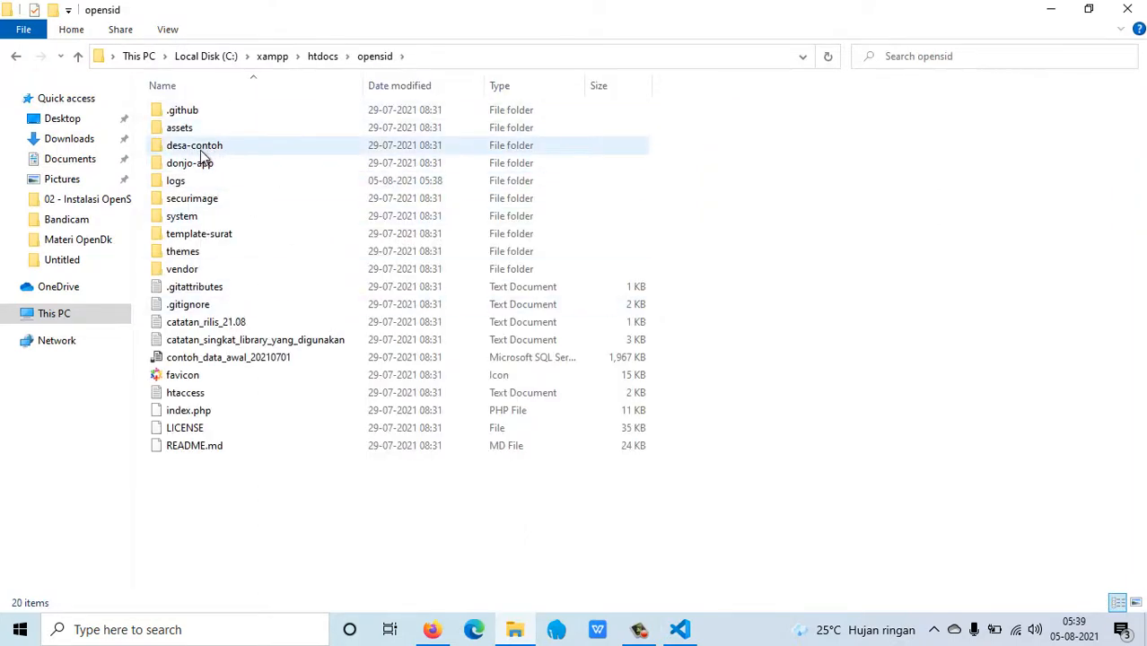
{"action": "left_click", "coordinate": [201, 151]}
{"action": "right_click", "coordinate": [203, 150]}
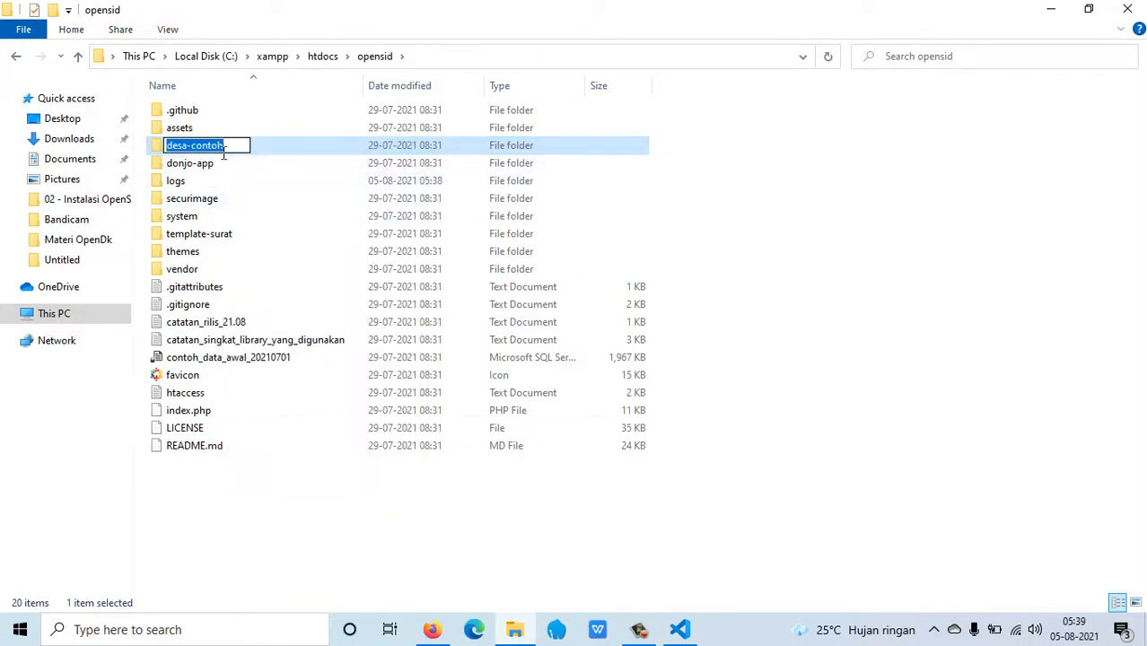
{"action": "left_click", "coordinate": [237, 145]}
{"action": "key", "text": "BackSpace"}
{"action": "key", "text": "BackSpace"}
{"action": "key", "text": "BackSpace"}
{"action": "key", "text": "BackSpace"}
{"action": "key", "text": "BackSpace"}
{"action": "key", "text": "BackSpace"}
{"action": "key", "text": "BackSpace"}
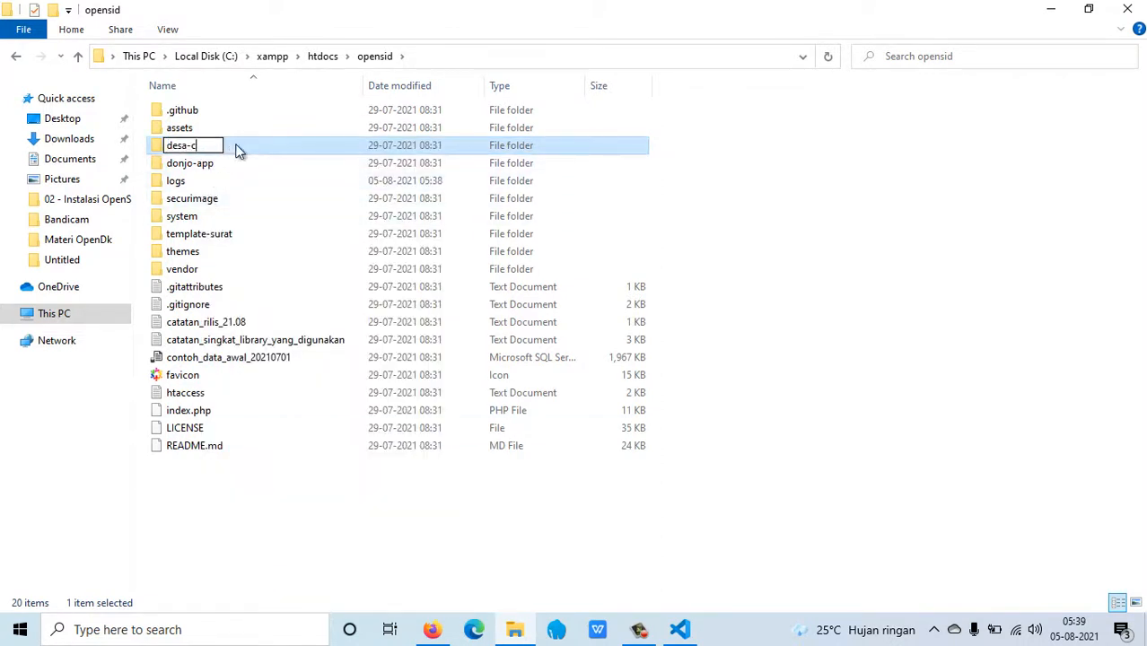
{"action": "key", "text": "Return"}
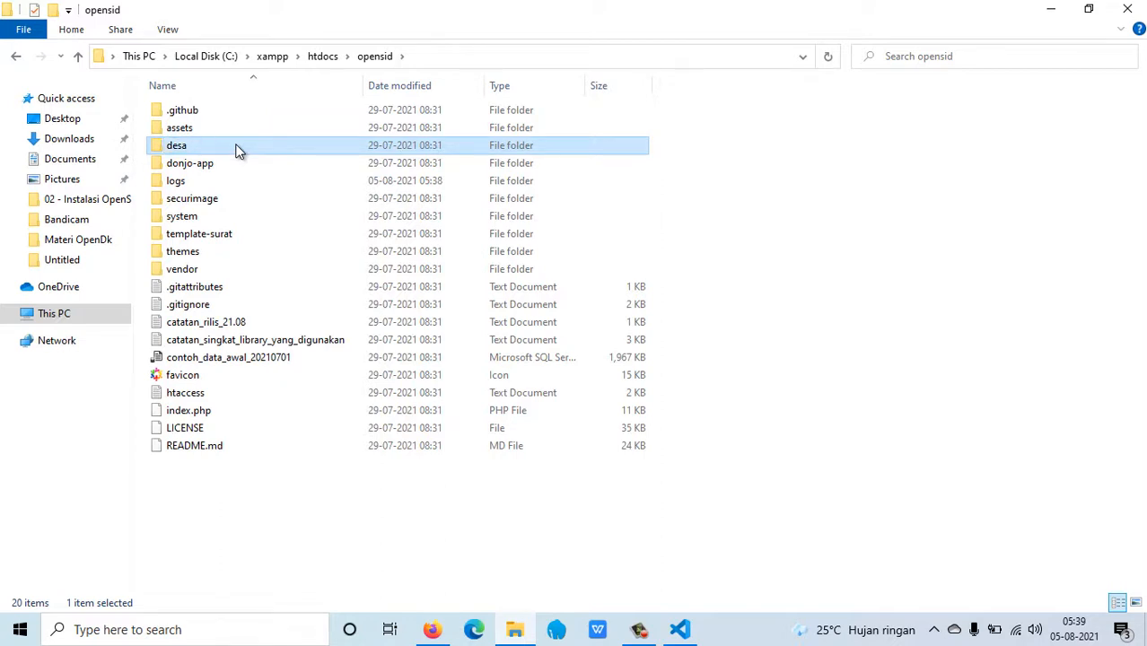
{"action": "left_click", "coordinate": [276, 359]}
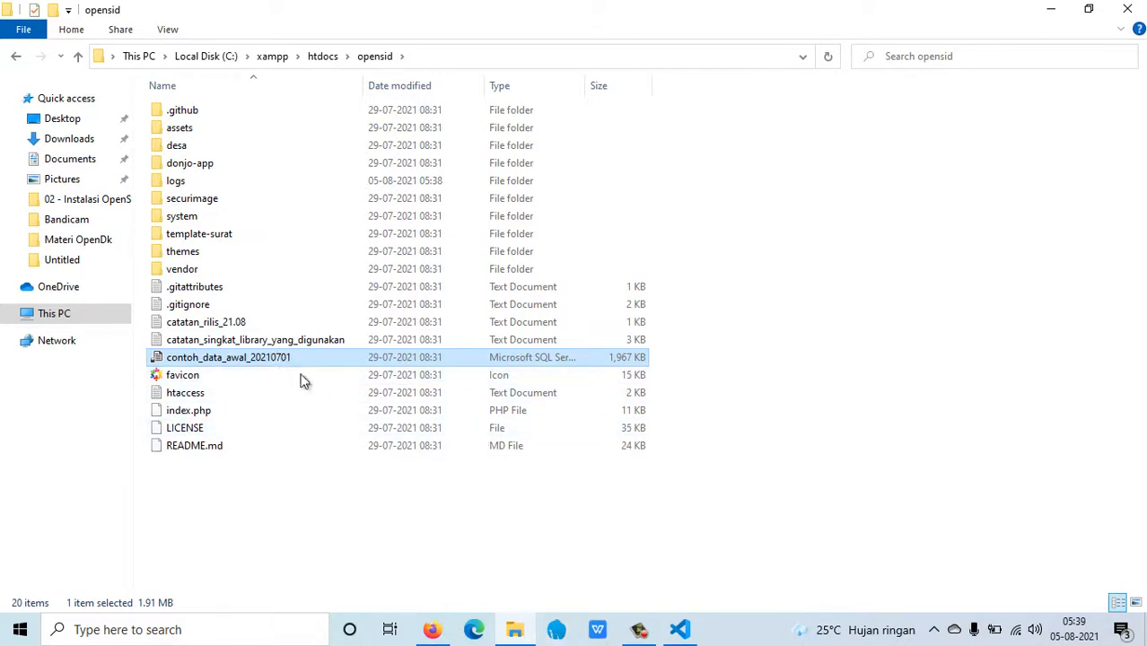
{"action": "left_click", "coordinate": [431, 629]}
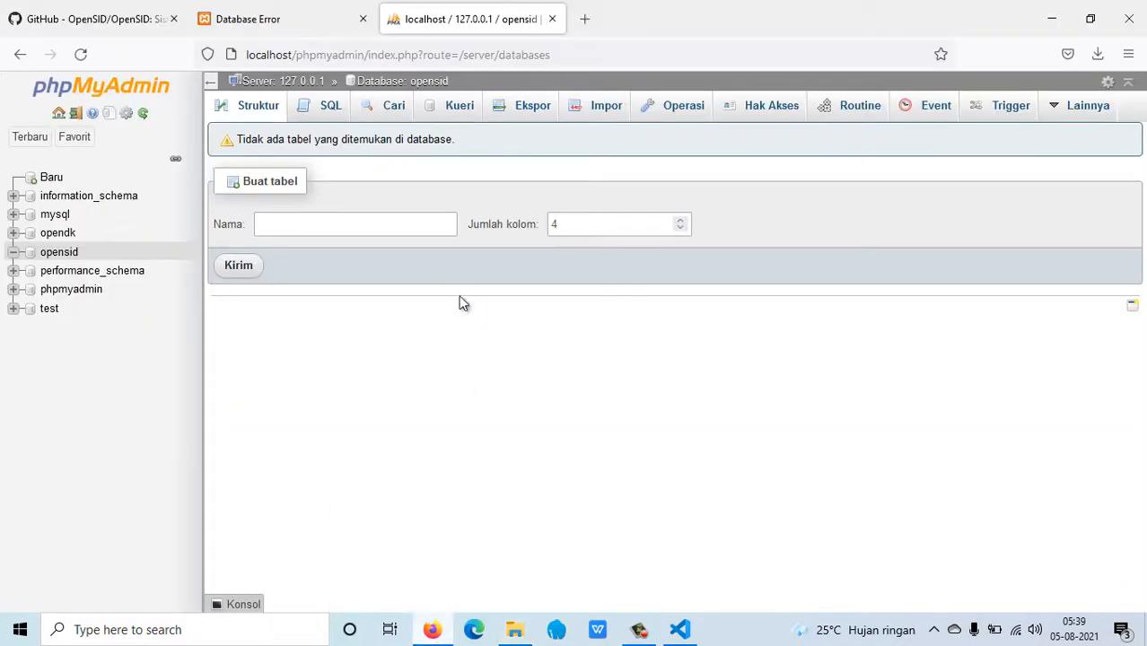
Open the Import page for the opensid database.
{"action": "left_click", "coordinate": [421, 84]}
{"action": "left_click", "coordinate": [66, 256]}
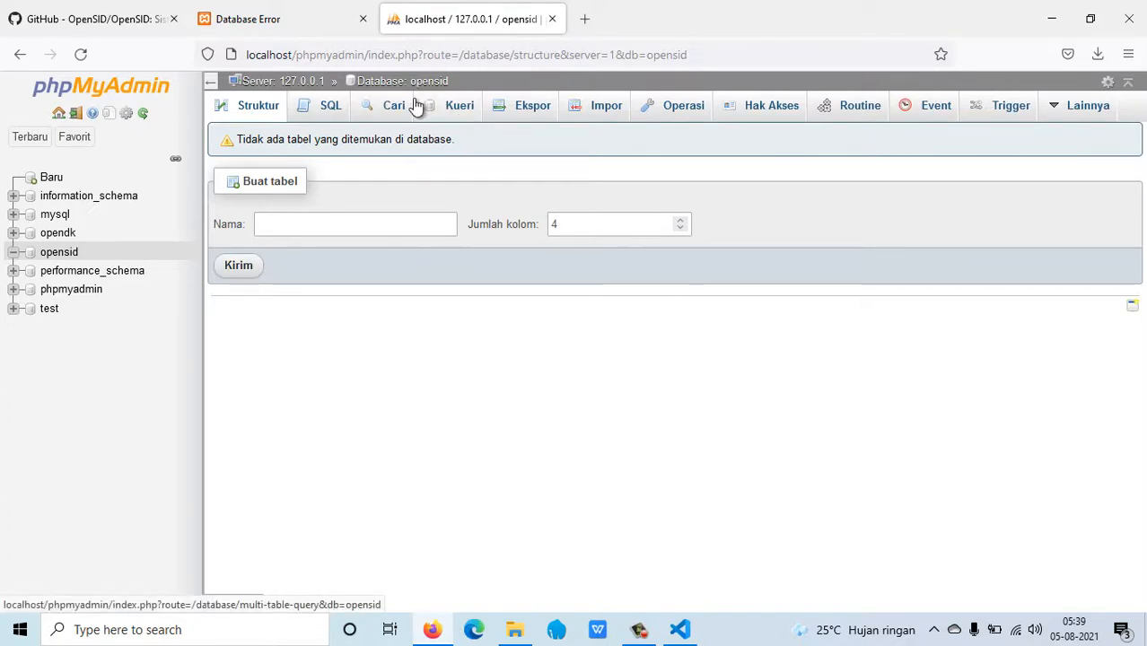
{"action": "left_click", "coordinate": [592, 110]}
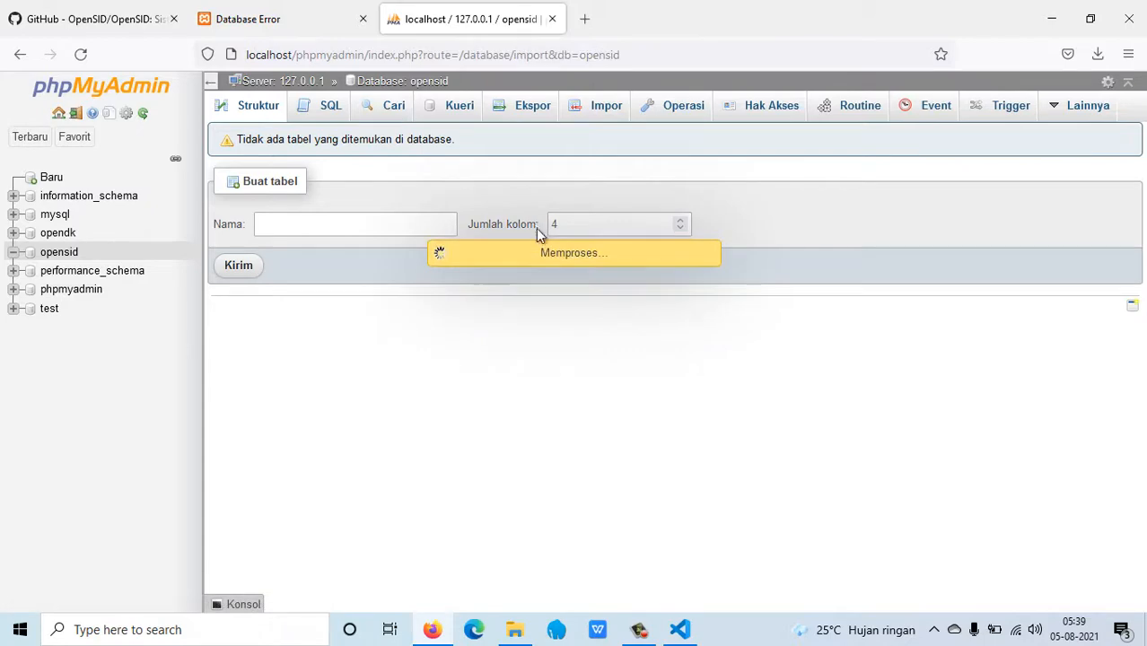
Choose C:\xampp\htdocs\opensid\contoh_data_awal_20210701 as the SQL file to import.
{"action": "left_click", "coordinate": [387, 280]}
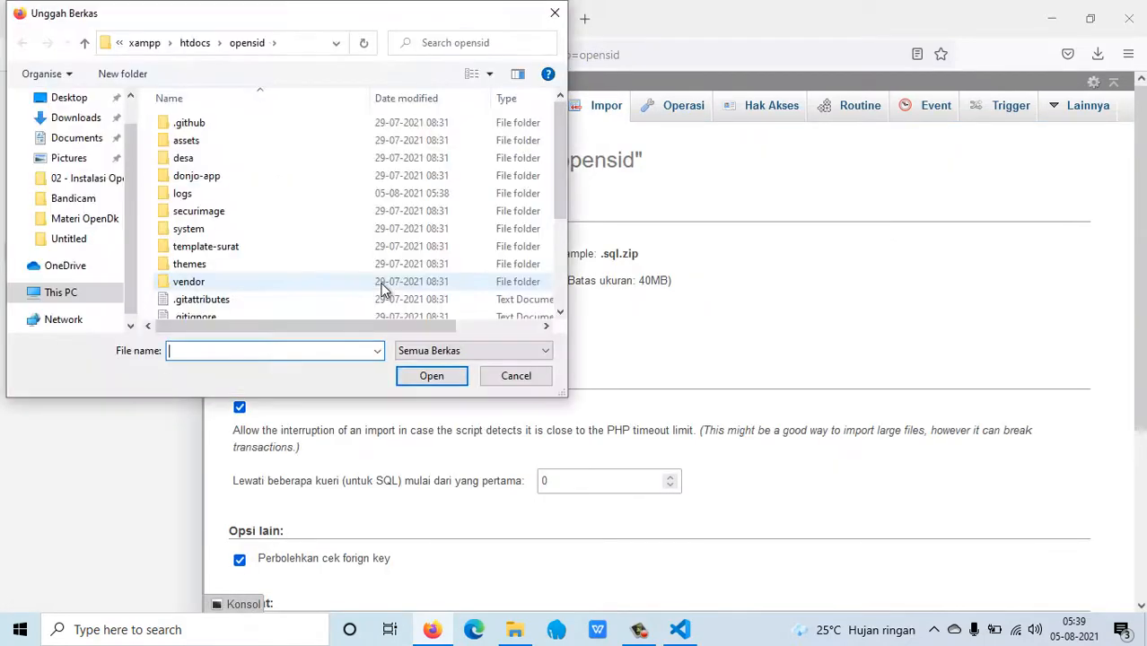
{"action": "left_click", "coordinate": [97, 294]}
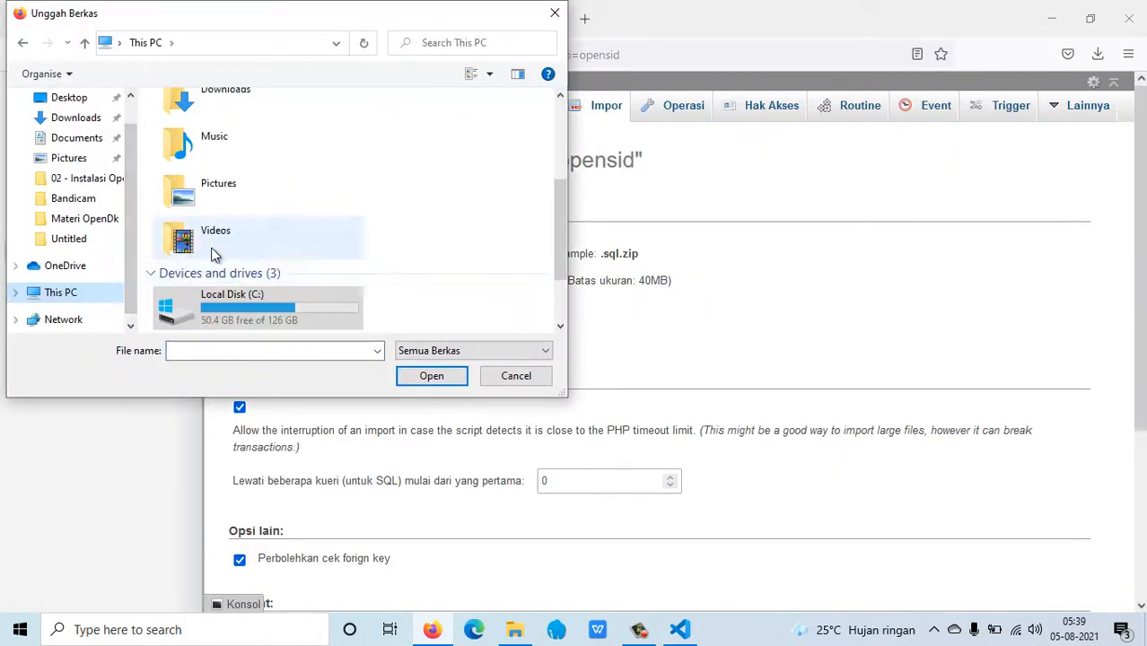
{"action": "double_click", "coordinate": [227, 298]}
{"action": "left_click", "coordinate": [224, 273]}
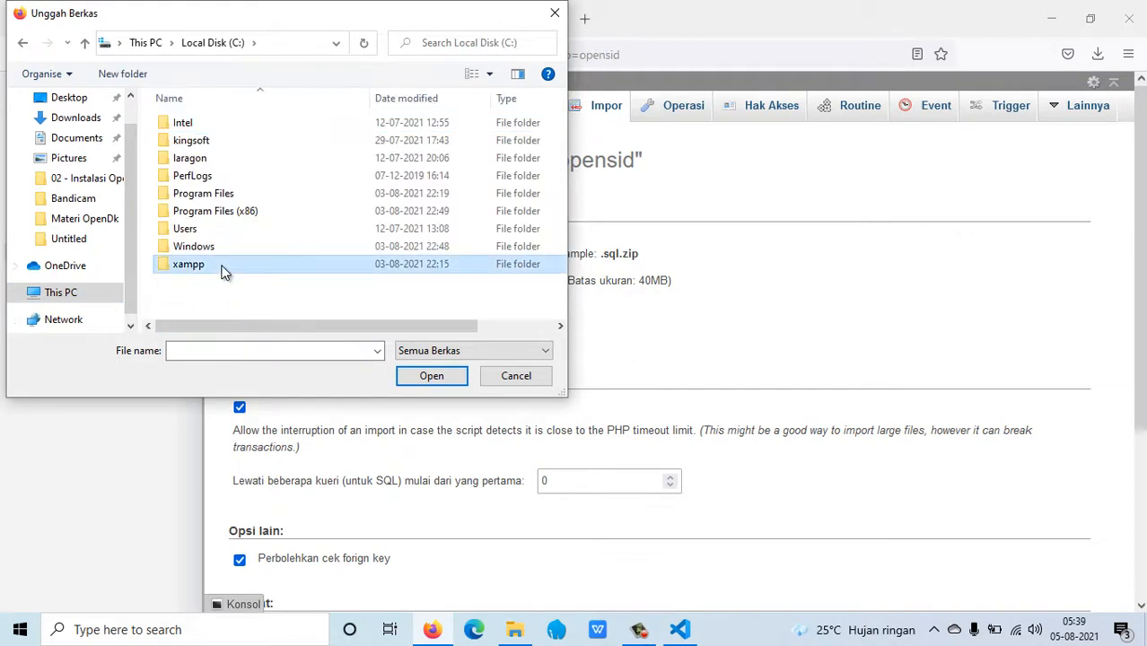
{"action": "double_click", "coordinate": [224, 273]}
{"action": "double_click", "coordinate": [215, 210]}
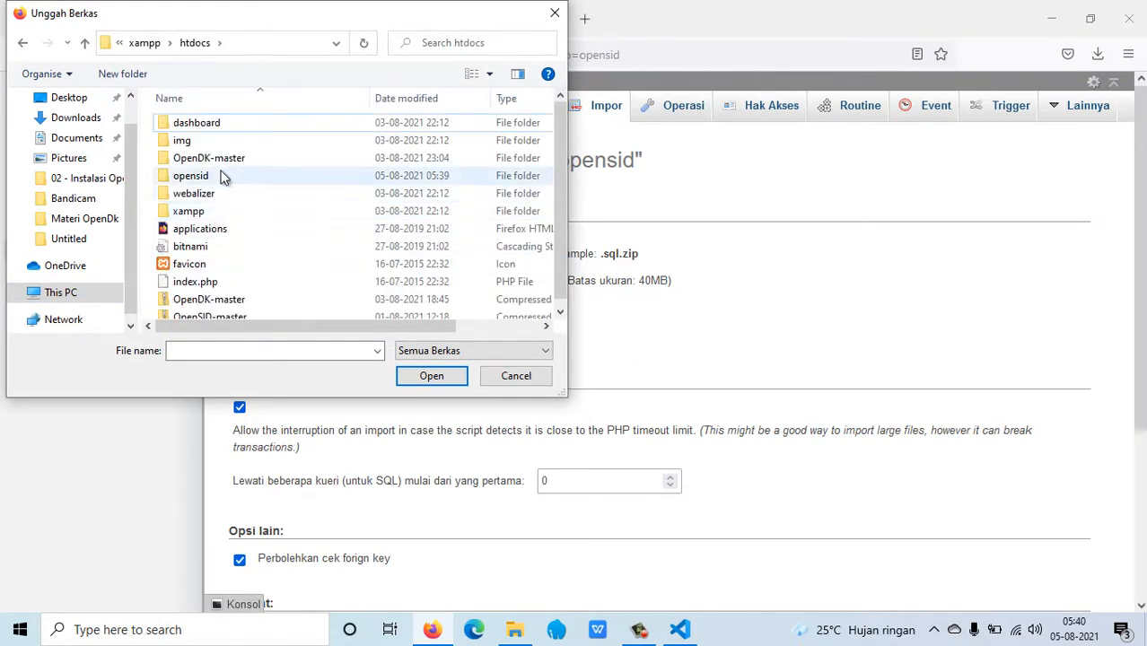
{"action": "double_click", "coordinate": [223, 176]}
{"action": "scroll", "coordinate": [231, 211], "scroll_direction": "down", "scroll_amount": 2}
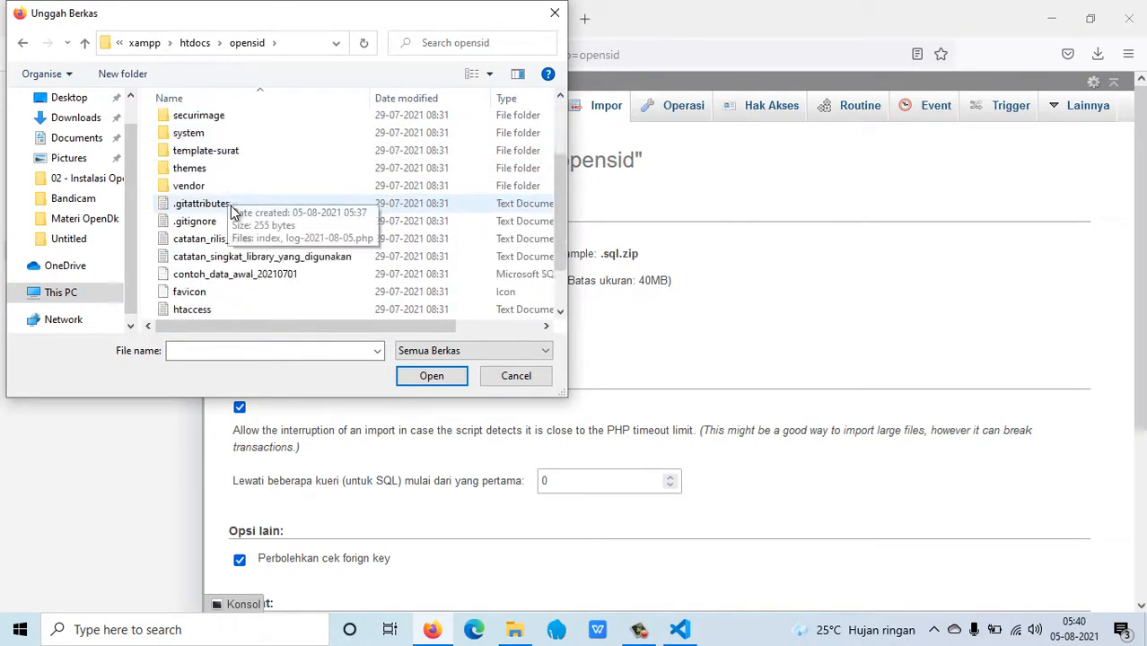
{"action": "scroll", "coordinate": [231, 211], "scroll_direction": "down", "scroll_amount": 1}
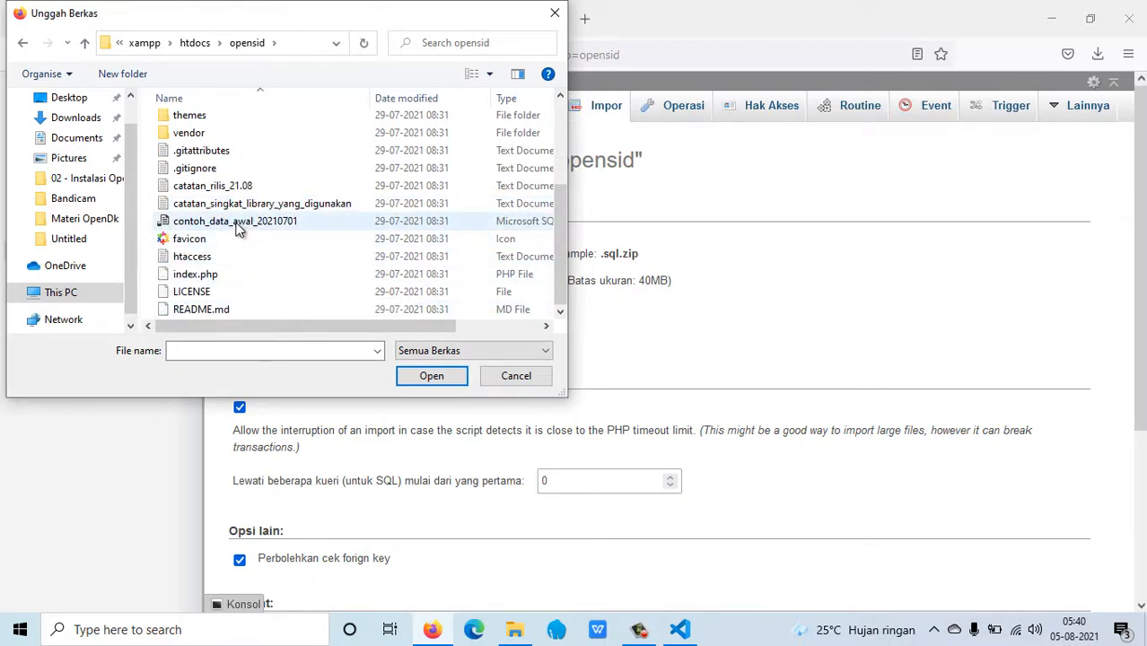
{"action": "left_click", "coordinate": [238, 228]}
{"action": "left_click", "coordinate": [431, 375]}
{"action": "scroll", "coordinate": [438, 428], "scroll_direction": "down", "scroll_amount": 5}
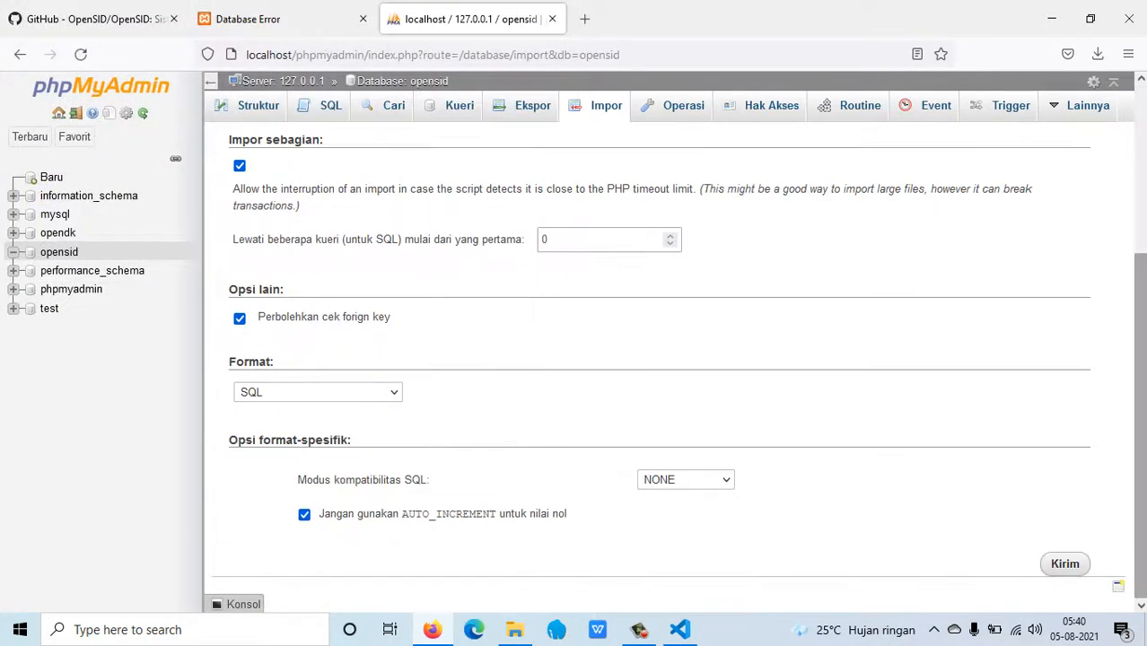
Submit the import of contoh_data_awal_20210701 into opensid with Kirim.
{"action": "left_click", "coordinate": [1068, 563]}
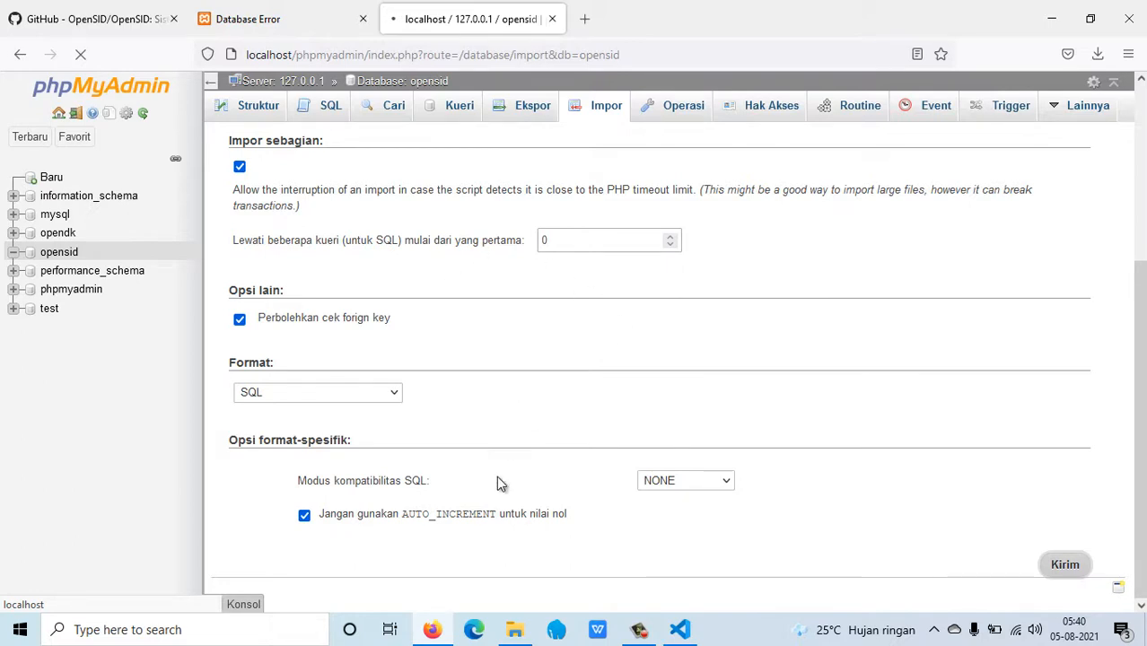
Open opensid\desa\config\database.php in Notepad++ from File Explorer.
{"action": "left_click", "coordinate": [515, 631]}
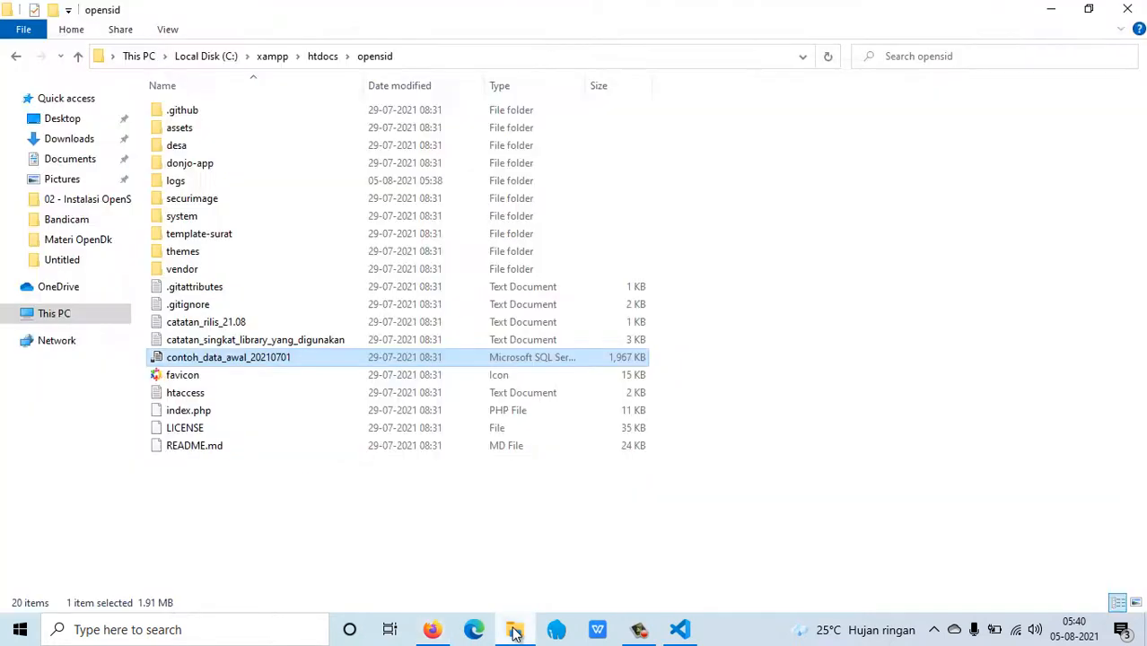
{"action": "double_click", "coordinate": [230, 149]}
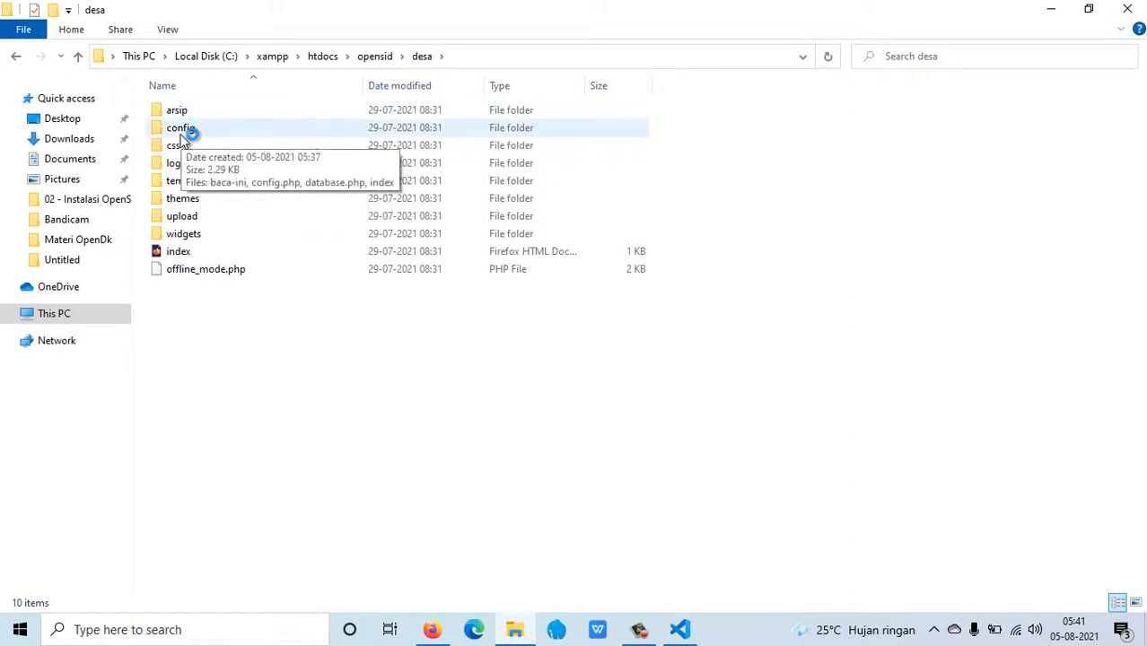
{"action": "double_click", "coordinate": [192, 132]}
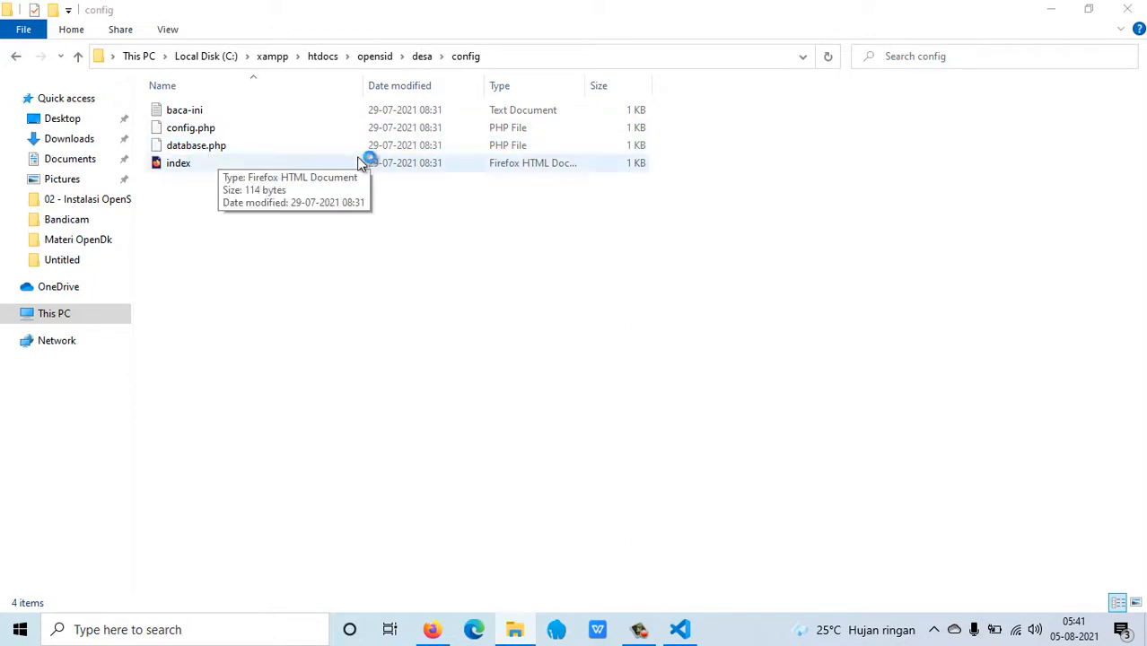
{"action": "double_click", "coordinate": [218, 149]}
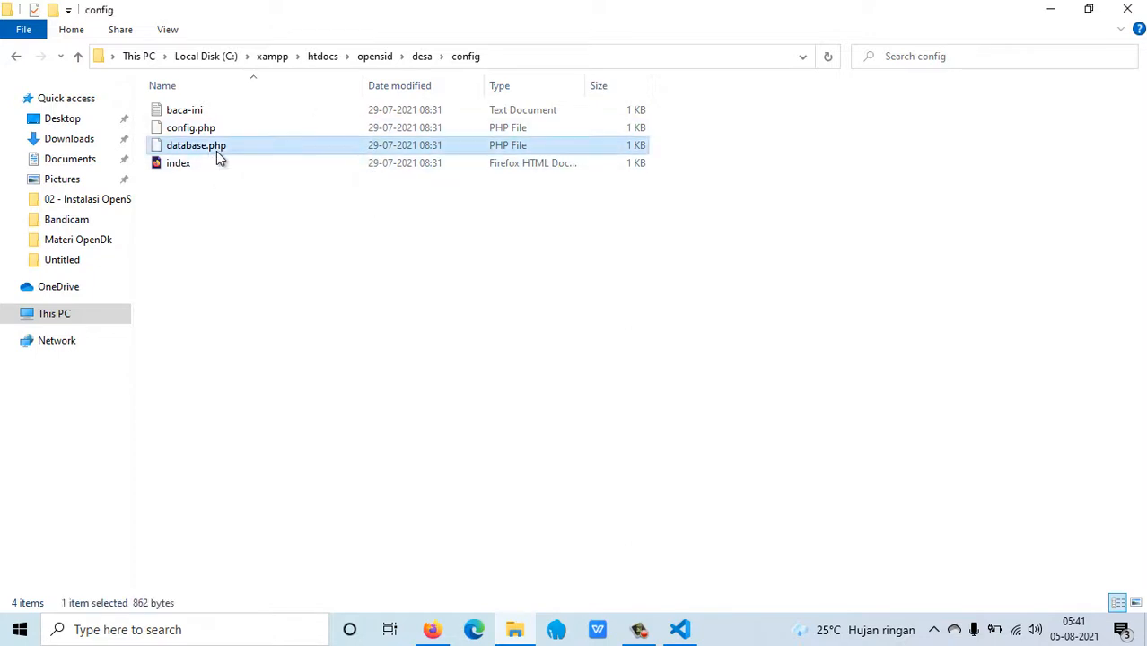
{"action": "right_click", "coordinate": [218, 149]}
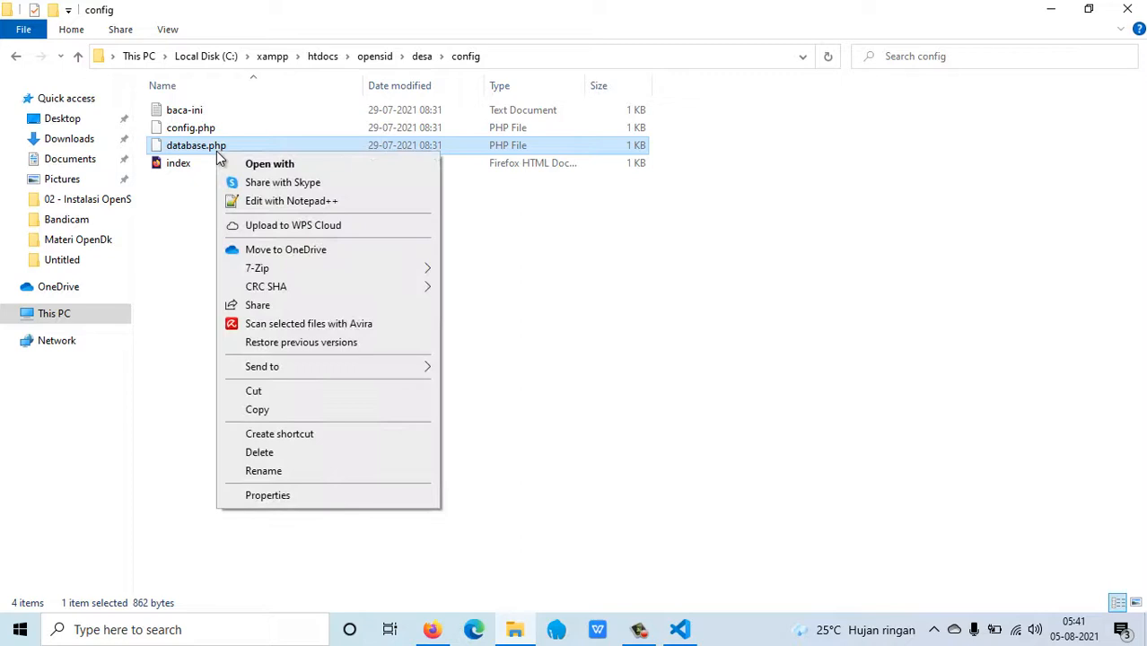
{"action": "left_click", "coordinate": [275, 202]}
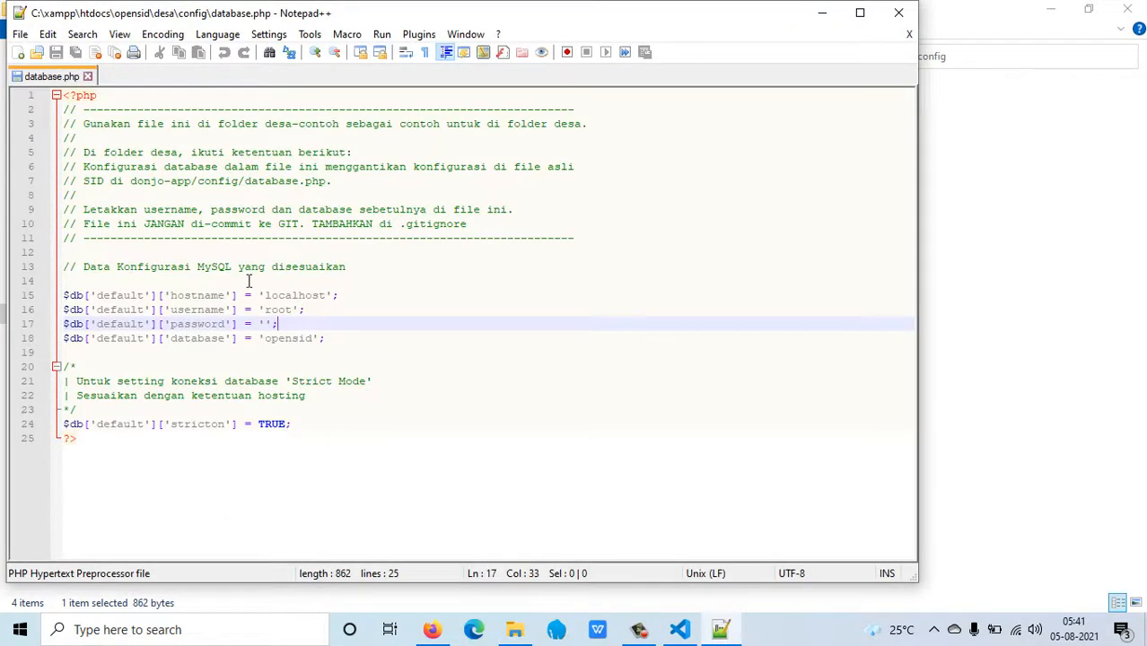
Confirm database.php uses hostname localhost, user root, empty password, database opensid; close without changes.
{"action": "left_click", "coordinate": [297, 297]}
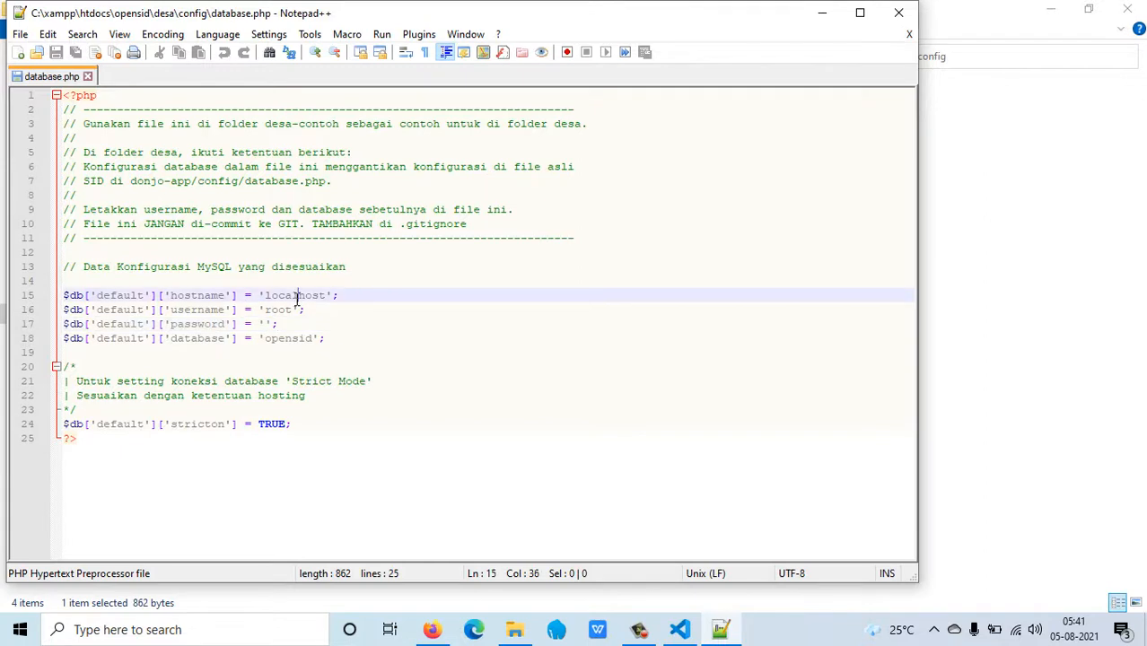
{"action": "left_click", "coordinate": [287, 309]}
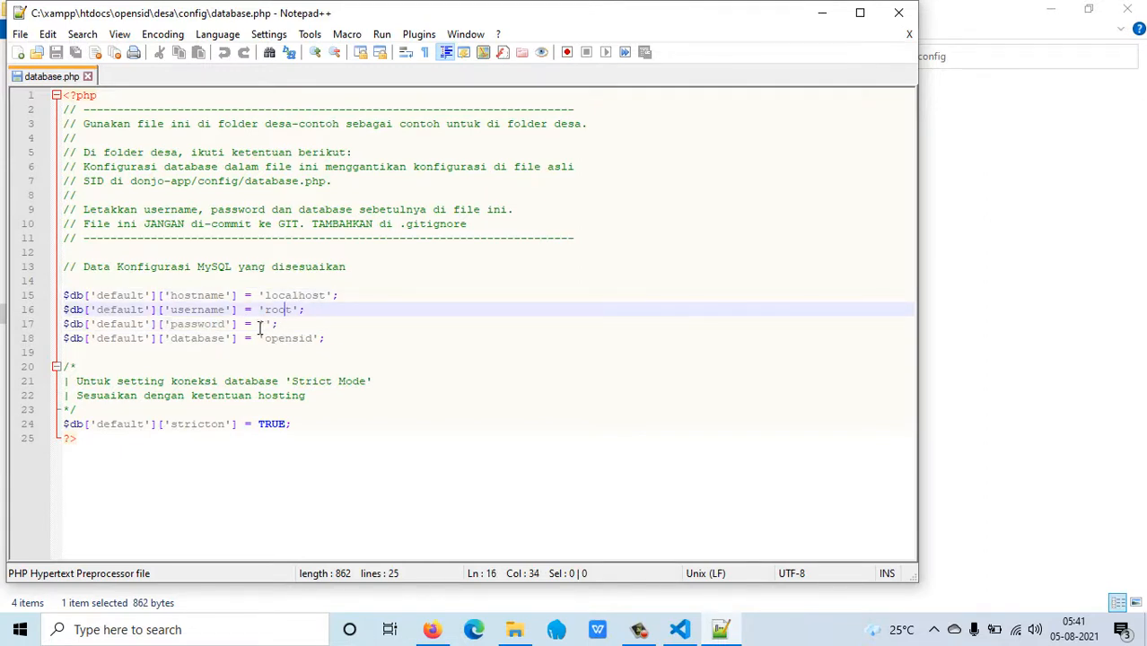
{"action": "left_click", "coordinate": [272, 324]}
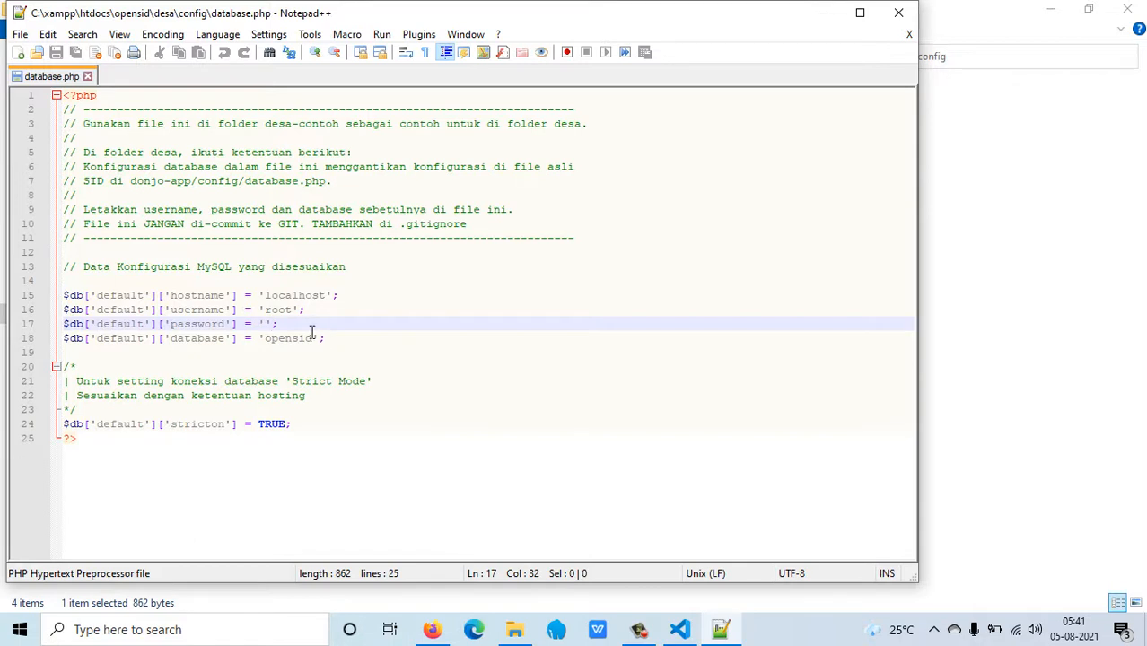
{"action": "left_click_drag", "start_coordinate": [309, 340], "coordinate": [272, 336]}
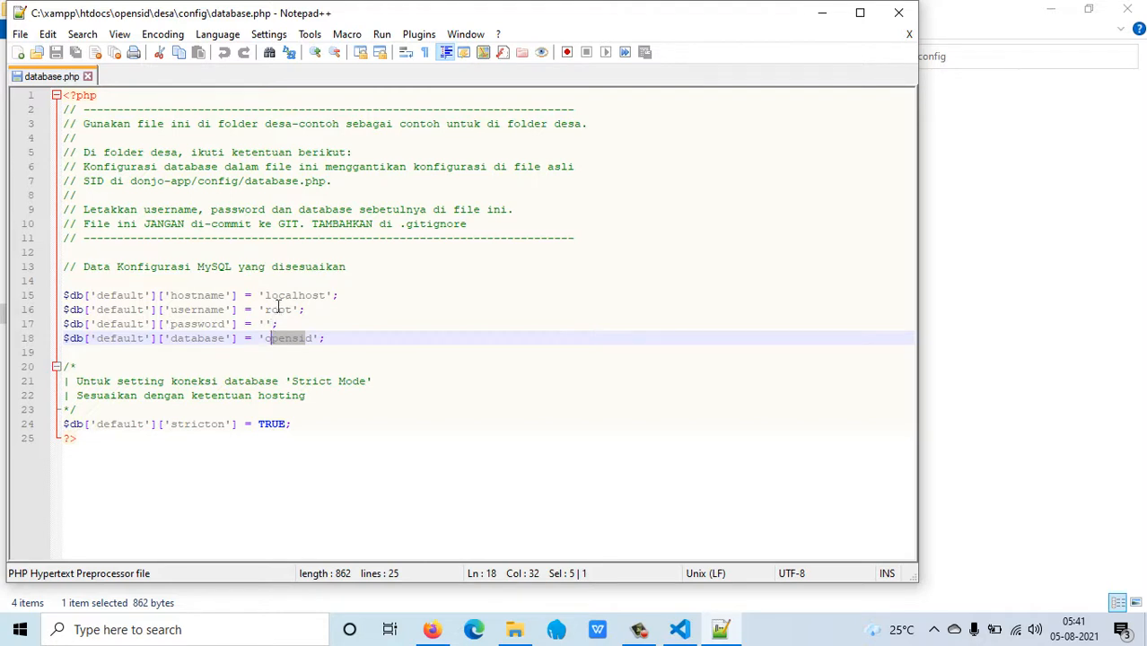
{"action": "left_click", "coordinate": [286, 300]}
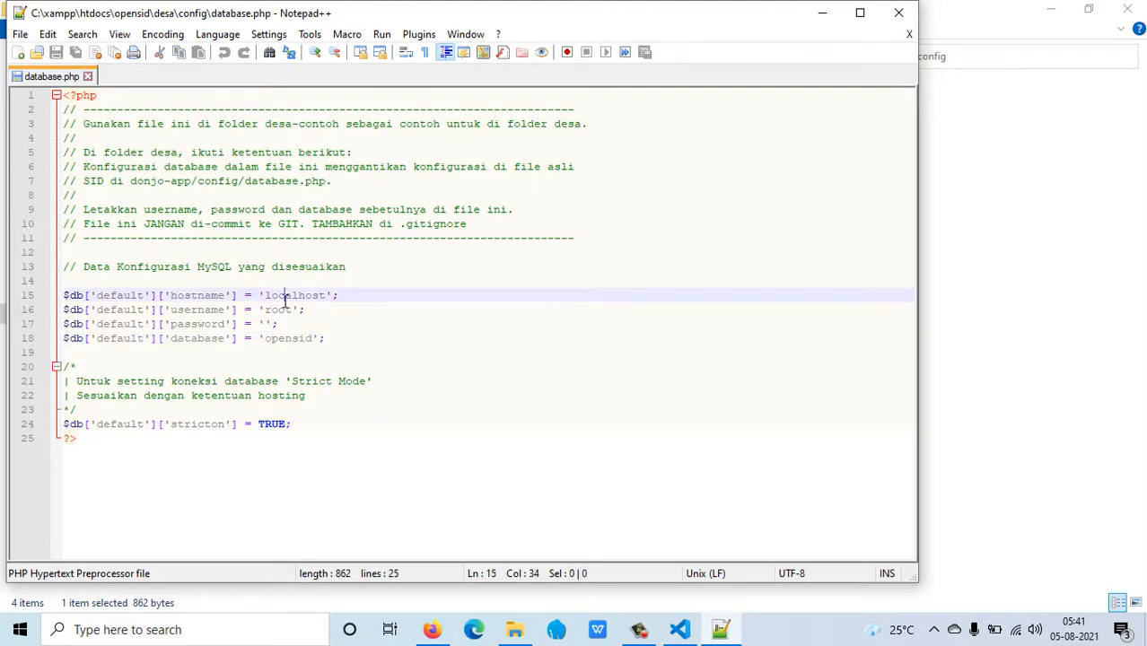
{"action": "left_click", "coordinate": [284, 310]}
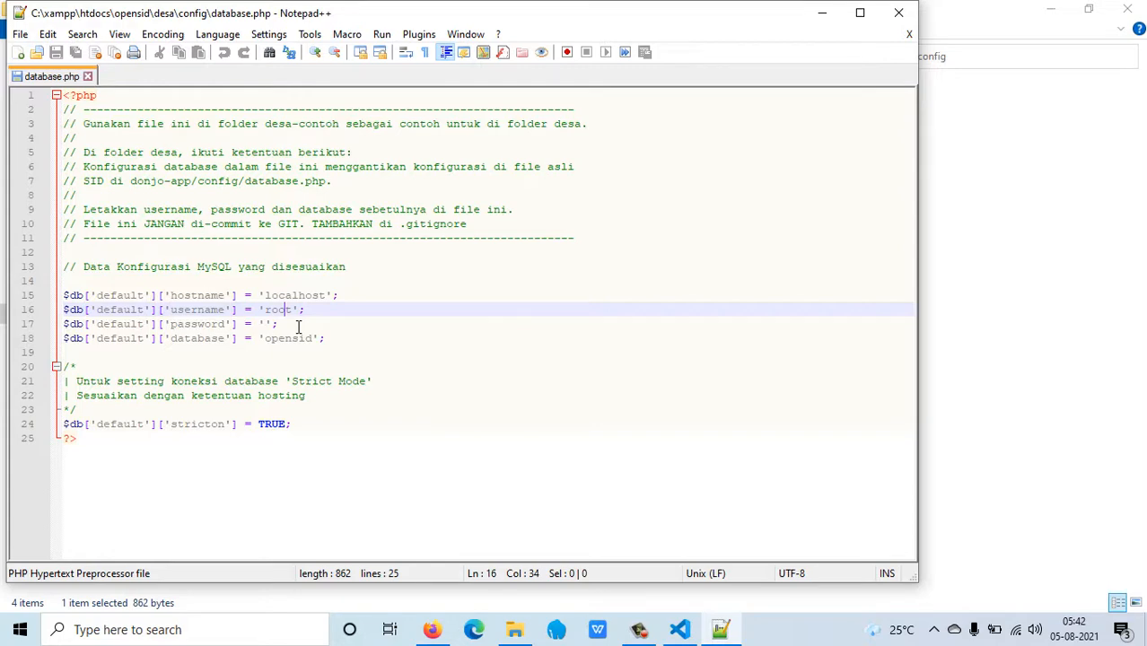
{"action": "left_click", "coordinate": [898, 12]}
{"action": "left_click", "coordinate": [434, 629]}
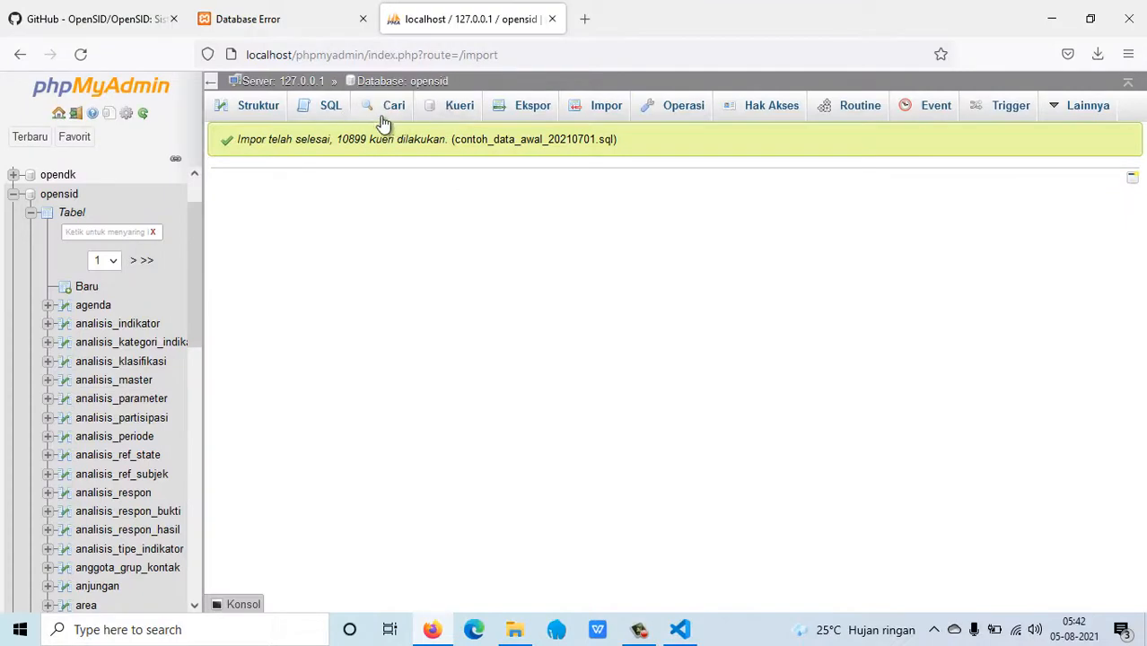
Reload the localhost/openSID/ tab that showed the database error.
{"action": "left_click", "coordinate": [276, 22]}
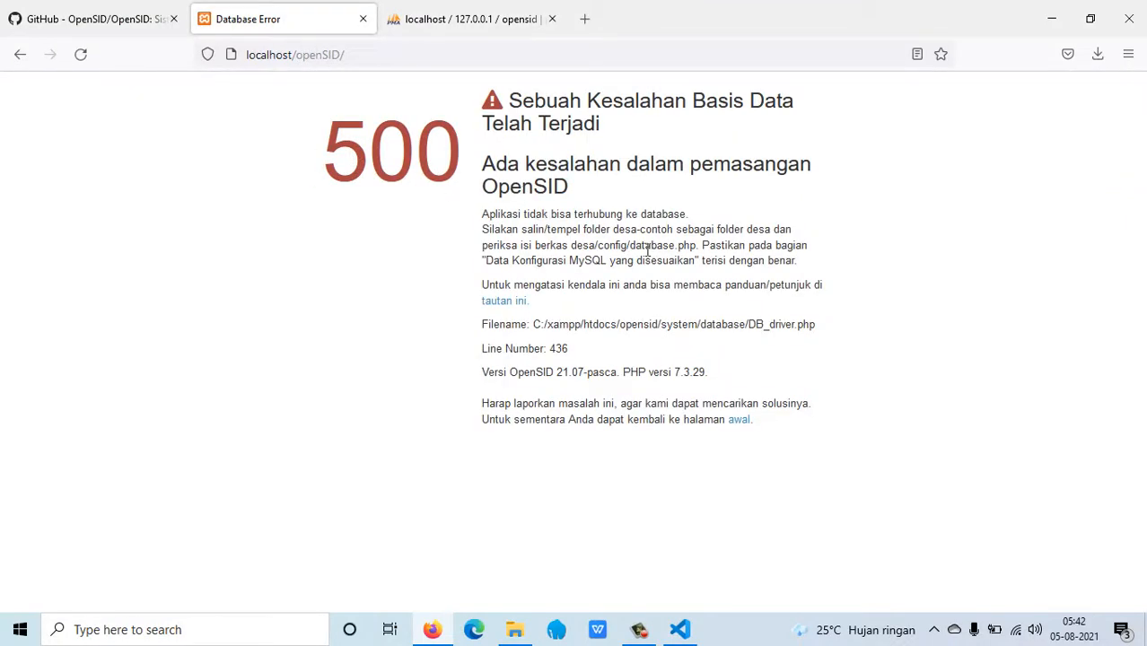
{"action": "left_click", "coordinate": [79, 54]}
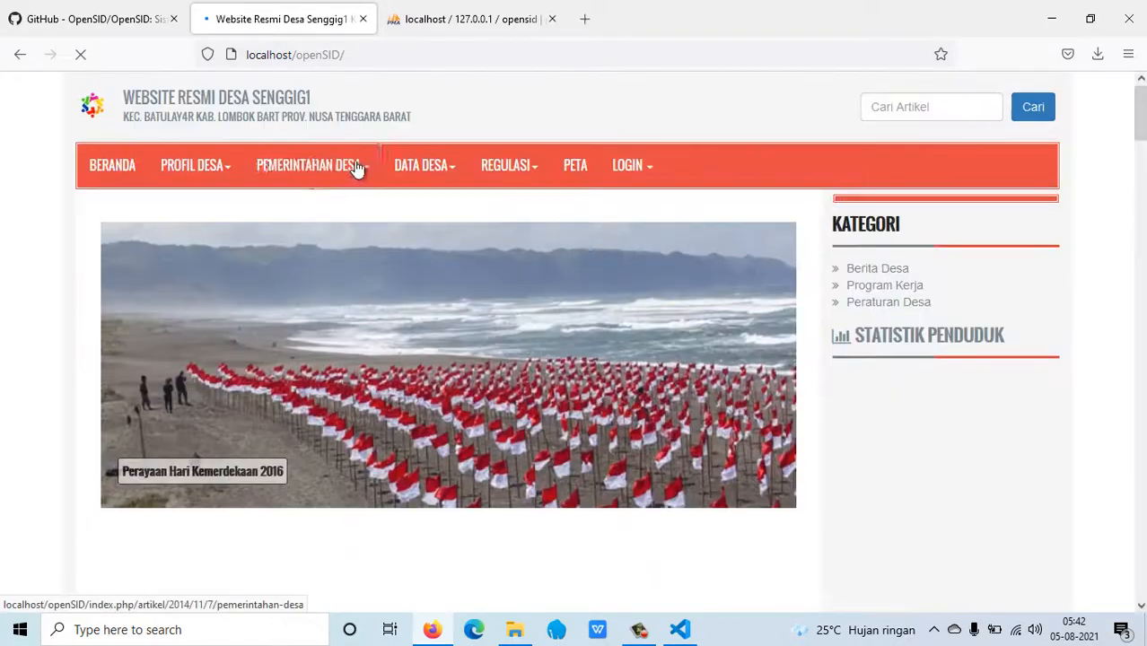
Scroll the Desa Senggigi homepage and open the Sejarah Desa article.
{"action": "scroll", "coordinate": [633, 441], "scroll_direction": "down", "scroll_amount": 10}
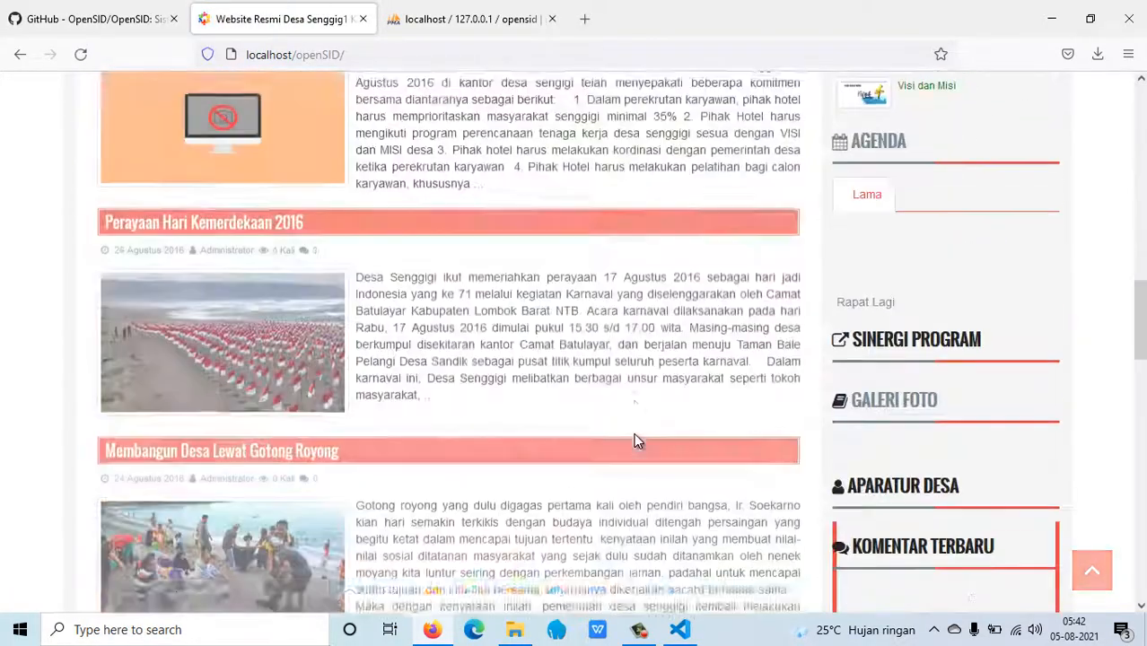
{"action": "scroll", "coordinate": [634, 440], "scroll_direction": "up", "scroll_amount": 10}
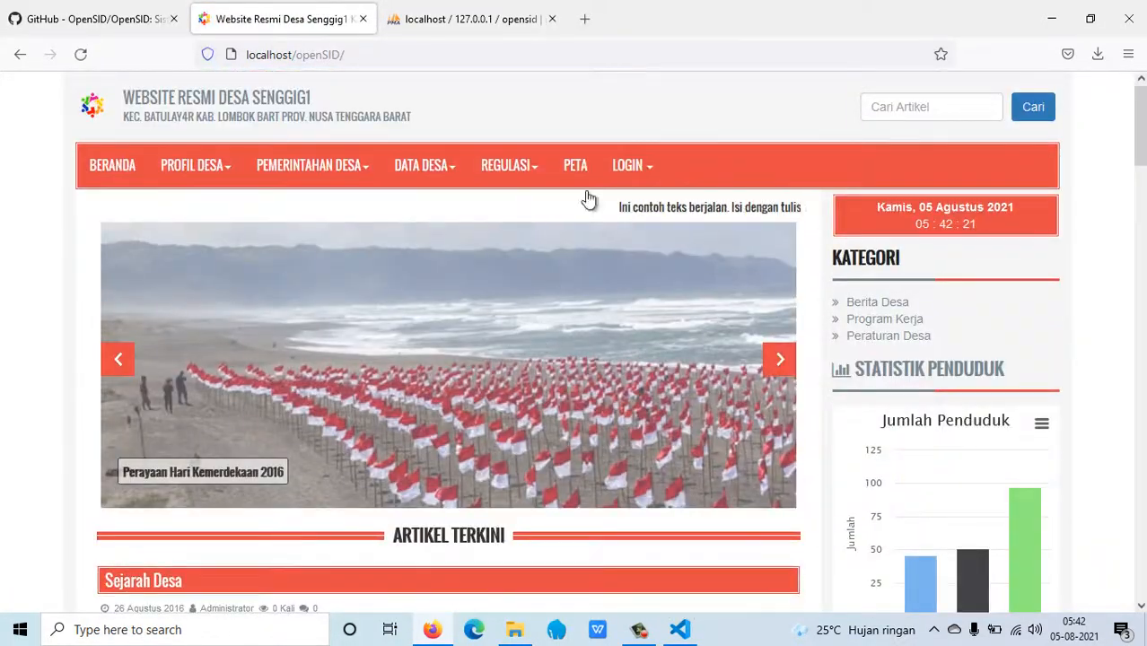
{"action": "scroll", "coordinate": [305, 210], "scroll_direction": "down", "scroll_amount": 3}
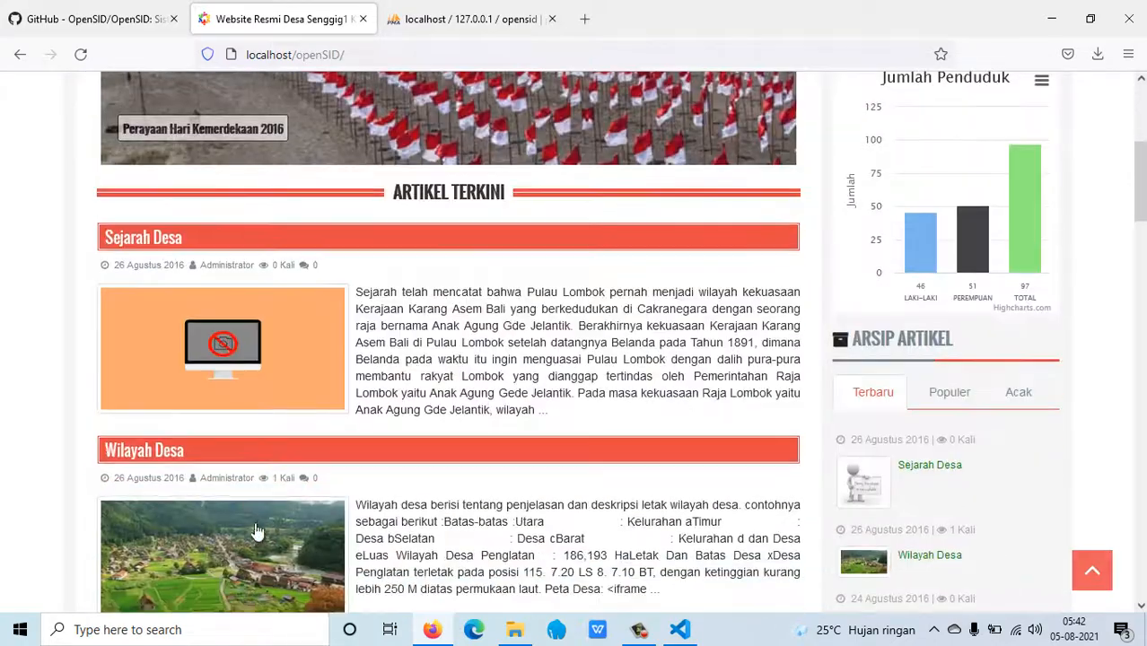
{"action": "left_click", "coordinate": [146, 252]}
Read the Rapat membangun Komitmen hotel article, then return to the Beranda homepage.
{"action": "scroll", "coordinate": [242, 367], "scroll_direction": "down", "scroll_amount": 5}
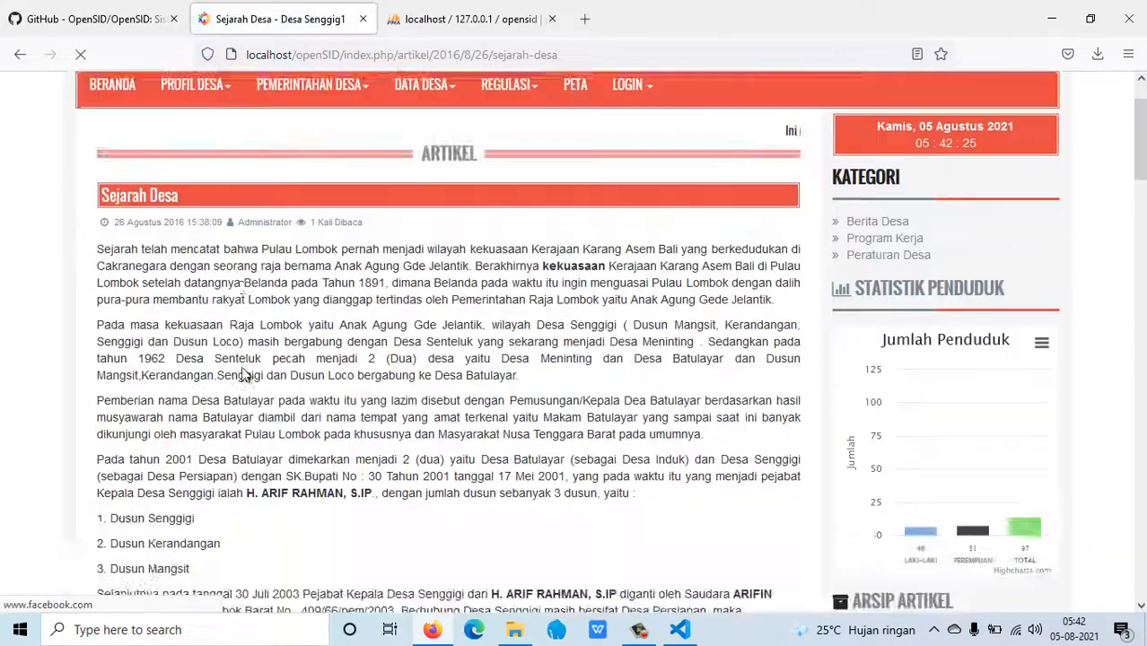
{"action": "scroll", "coordinate": [242, 368], "scroll_direction": "down", "scroll_amount": 3}
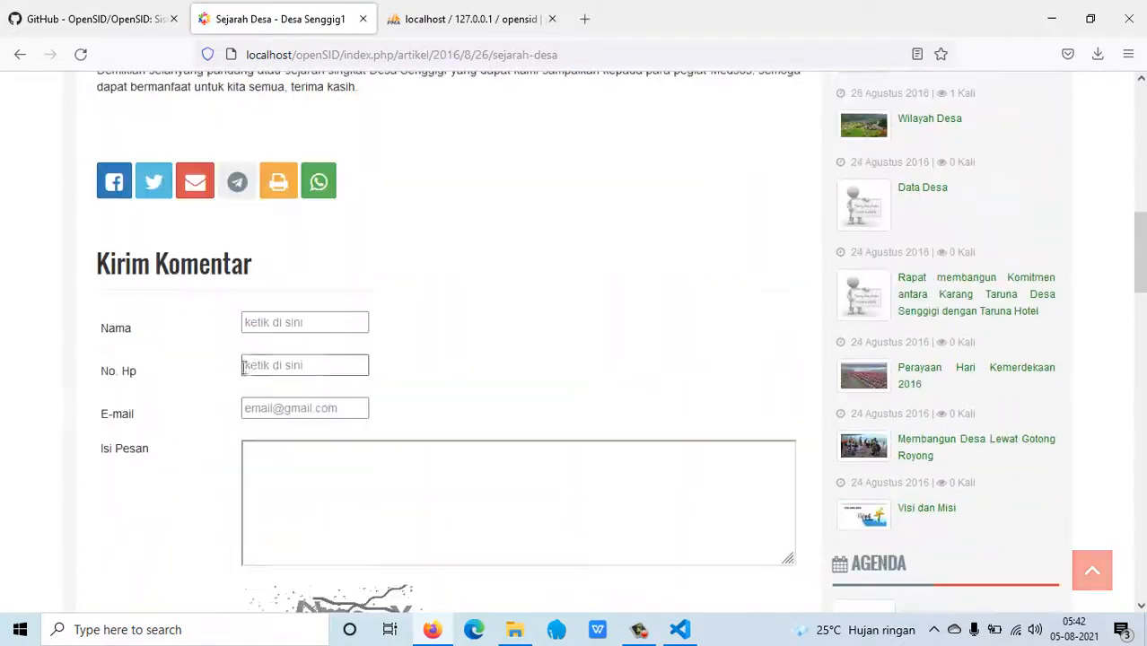
{"action": "left_click", "coordinate": [953, 296]}
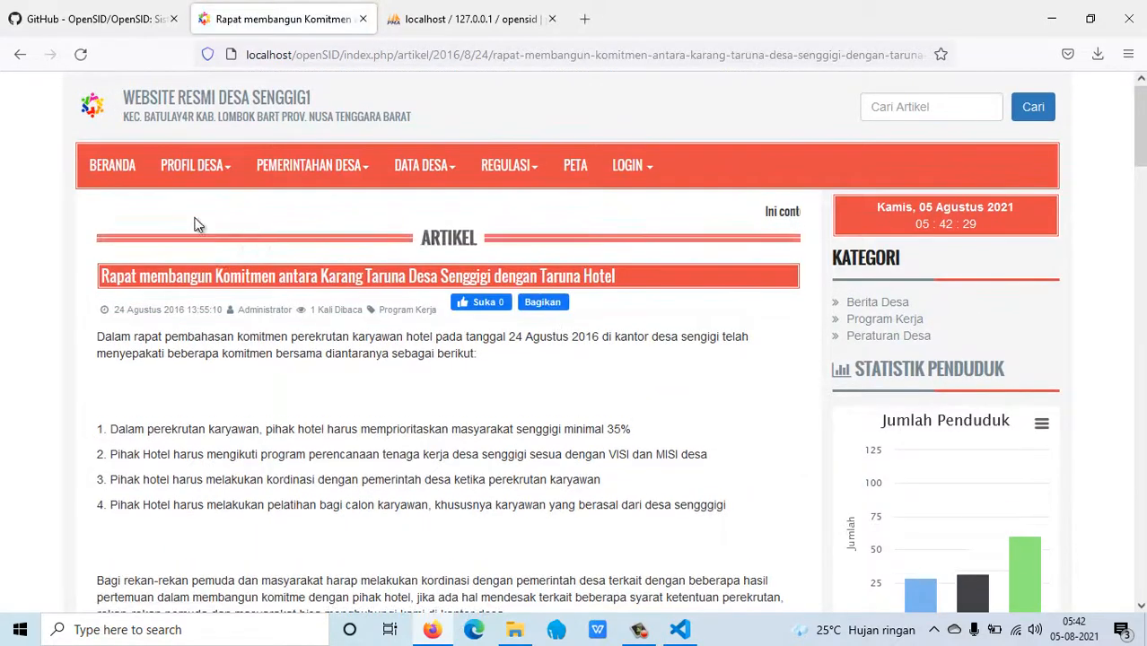
{"action": "left_click", "coordinate": [122, 182]}
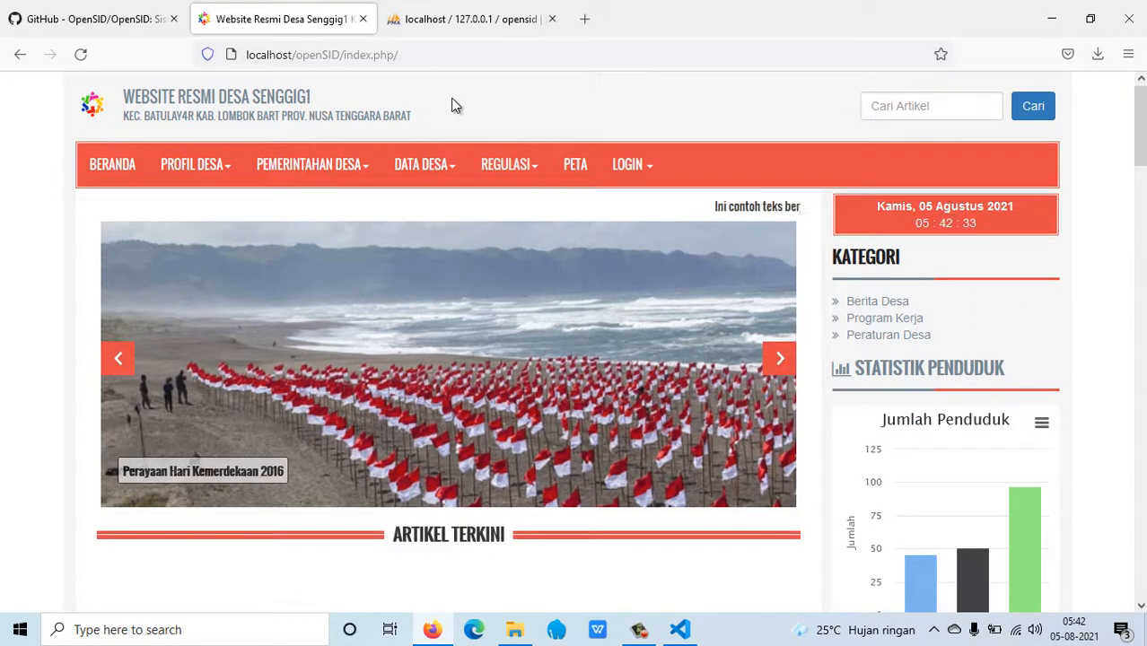
Load the admin login page at localhost/openSID/index.php/siteman.
{"action": "left_click", "coordinate": [473, 56]}
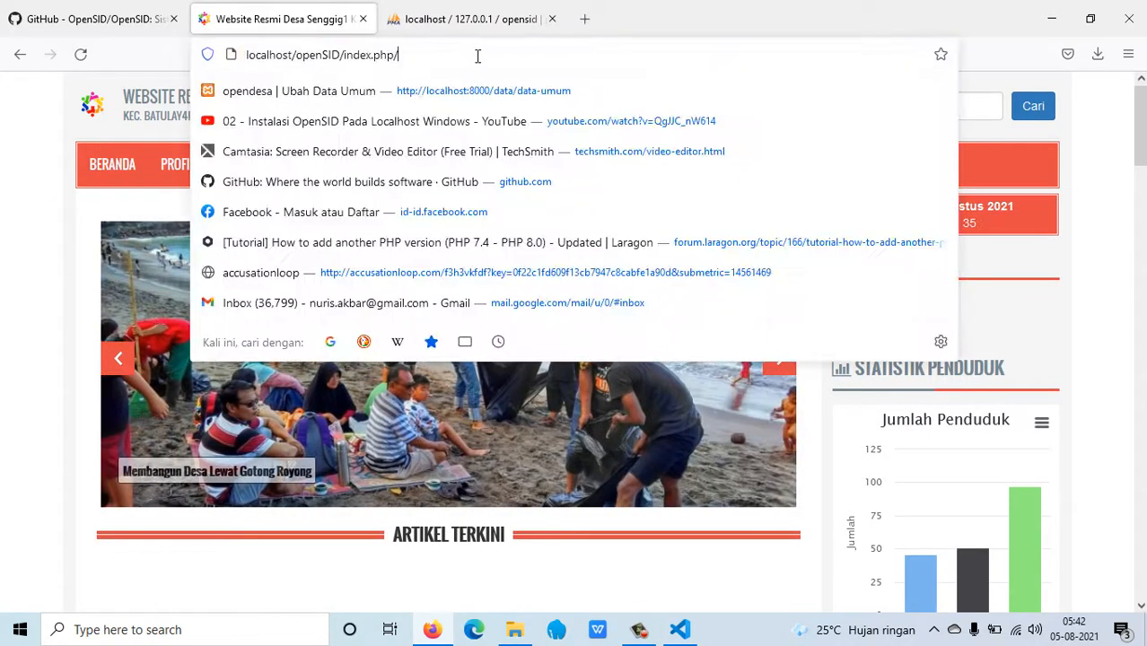
{"action": "type", "text": "site"}
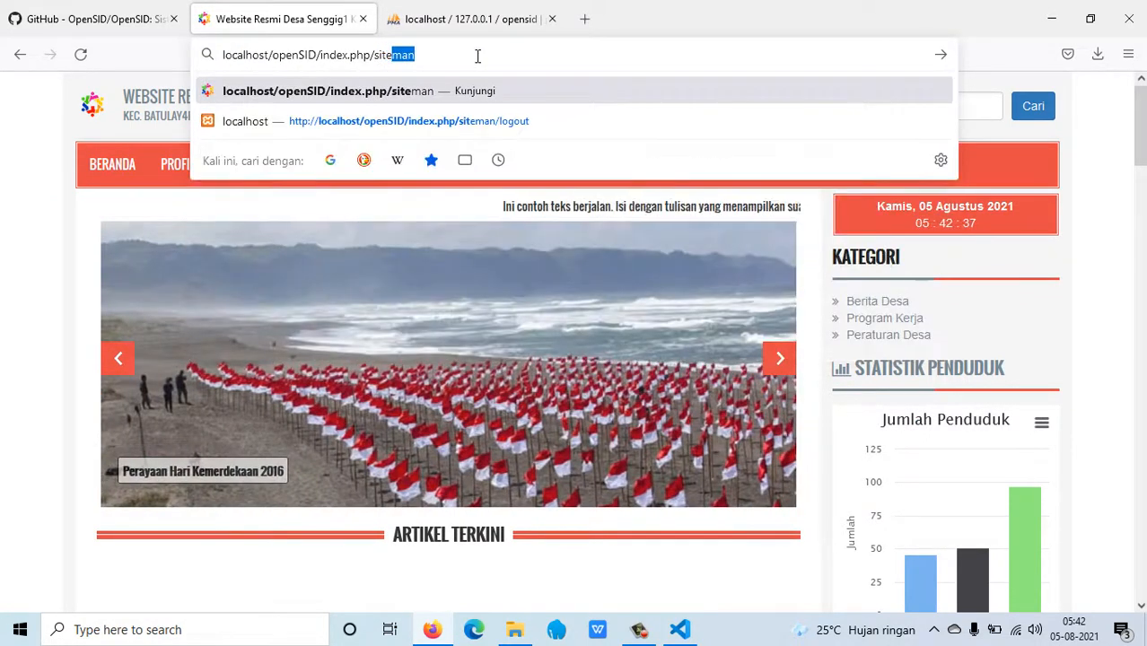
{"action": "key", "text": "Return"}
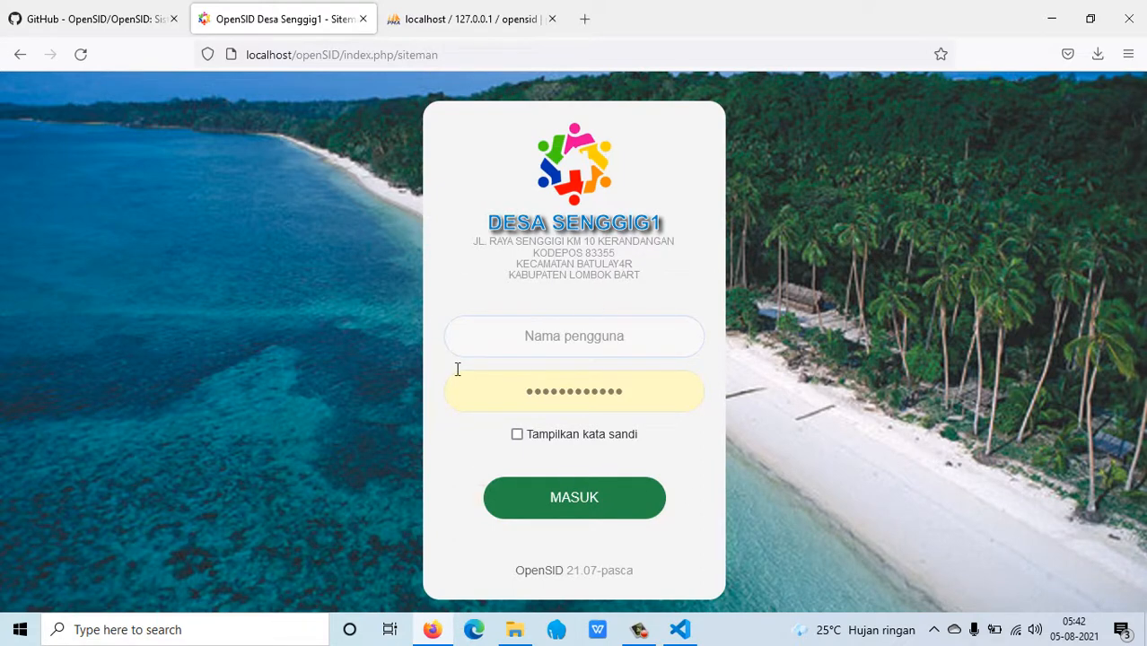
Sign in with username admin and the default account password, shown as plain text.
{"action": "left_click", "coordinate": [568, 330]}
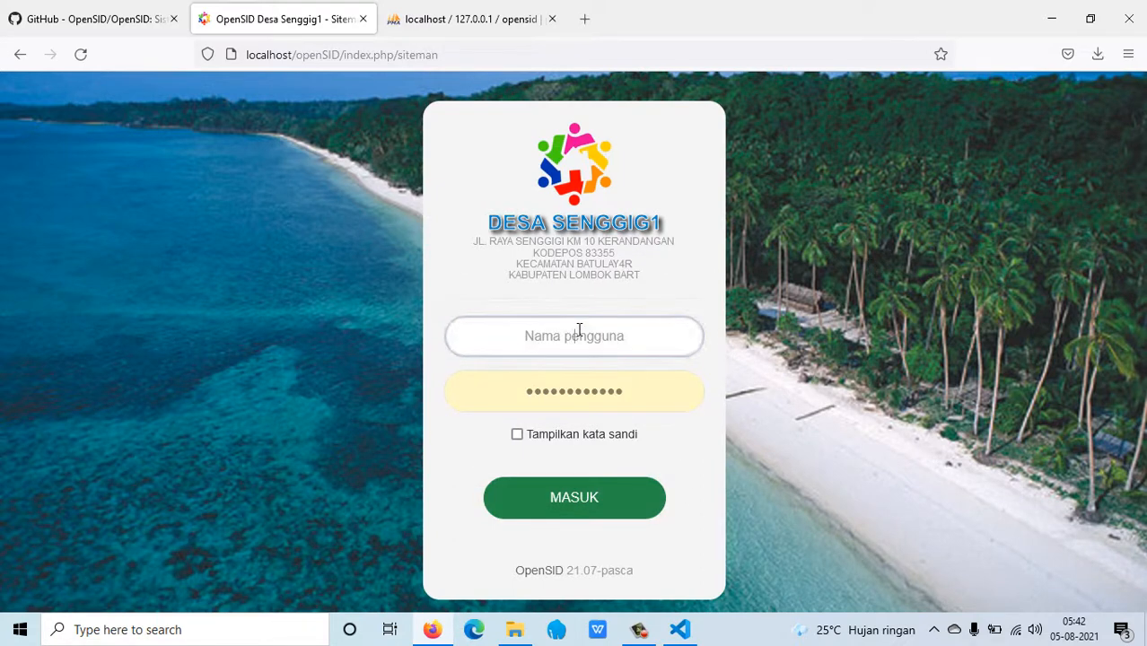
{"action": "left_click", "coordinate": [643, 332]}
{"action": "type", "text": "admin"}
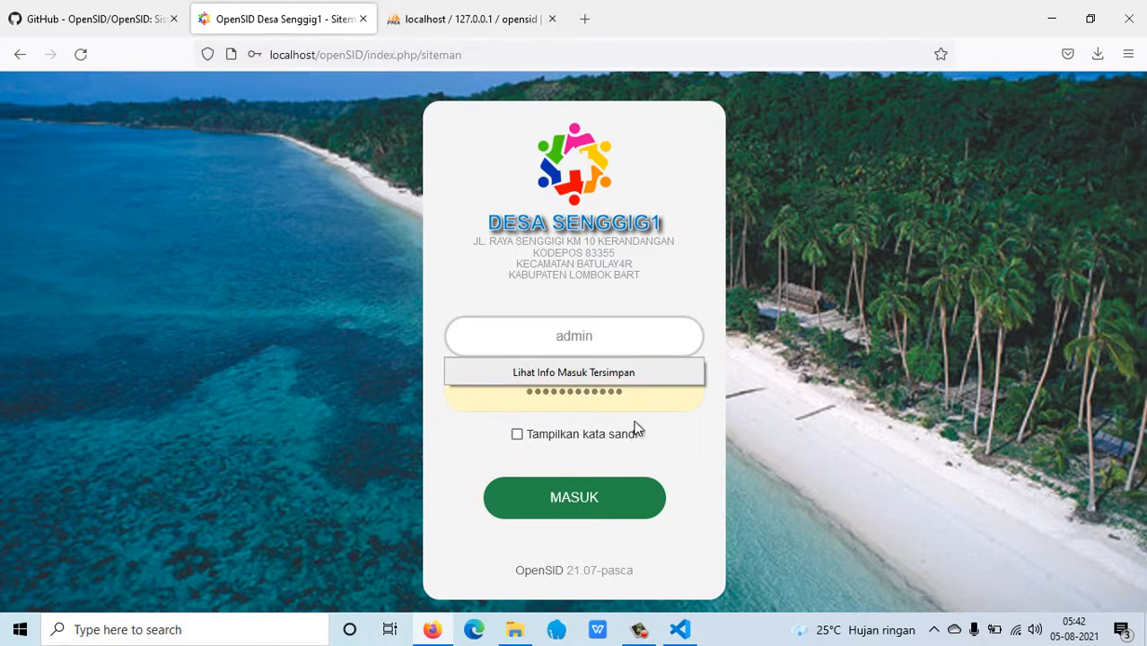
{"action": "left_click", "coordinate": [642, 390]}
{"action": "left_click_drag", "start_coordinate": [643, 390], "coordinate": [463, 362]}
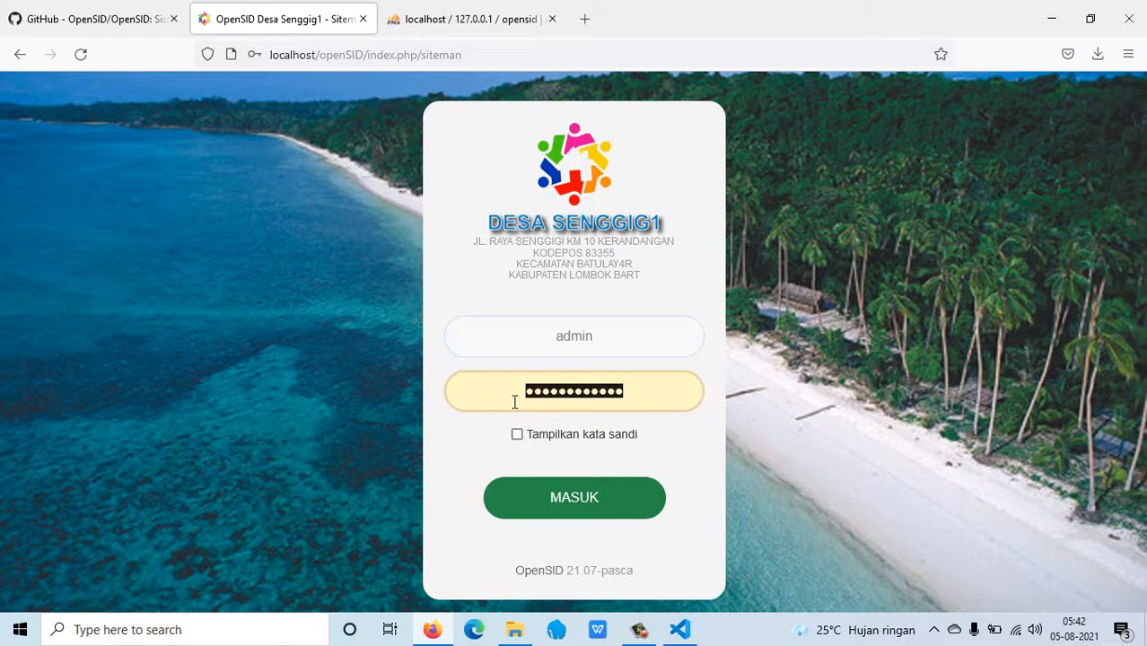
{"action": "type", "text": "sid"}
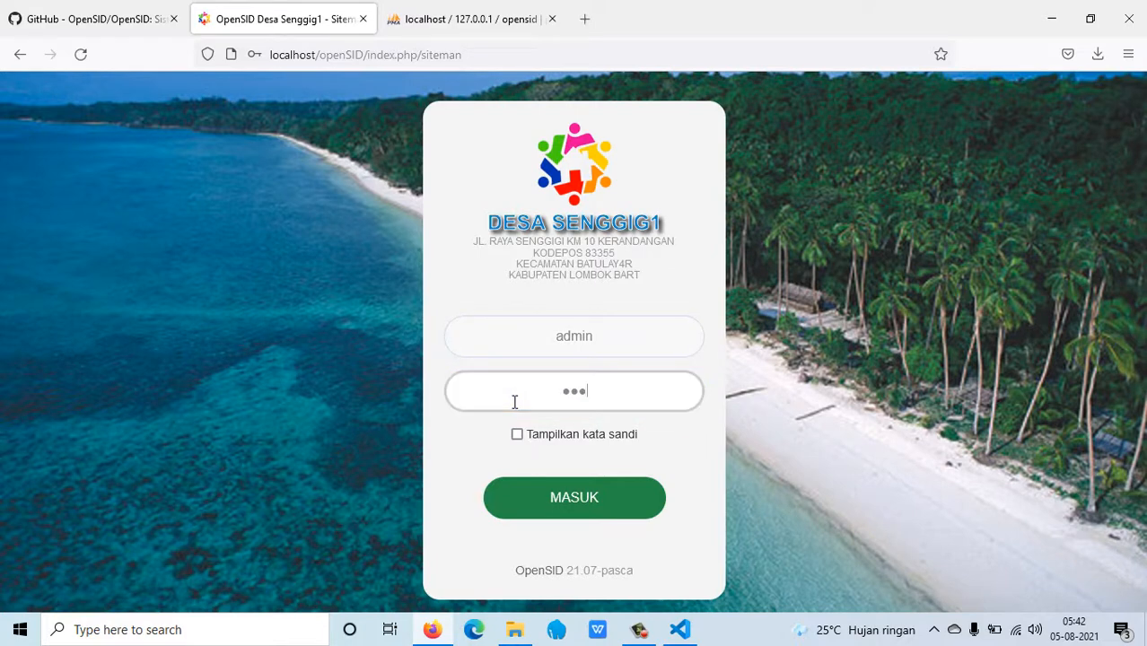
{"action": "type", "text": "304"}
{"action": "left_click", "coordinate": [517, 434]}
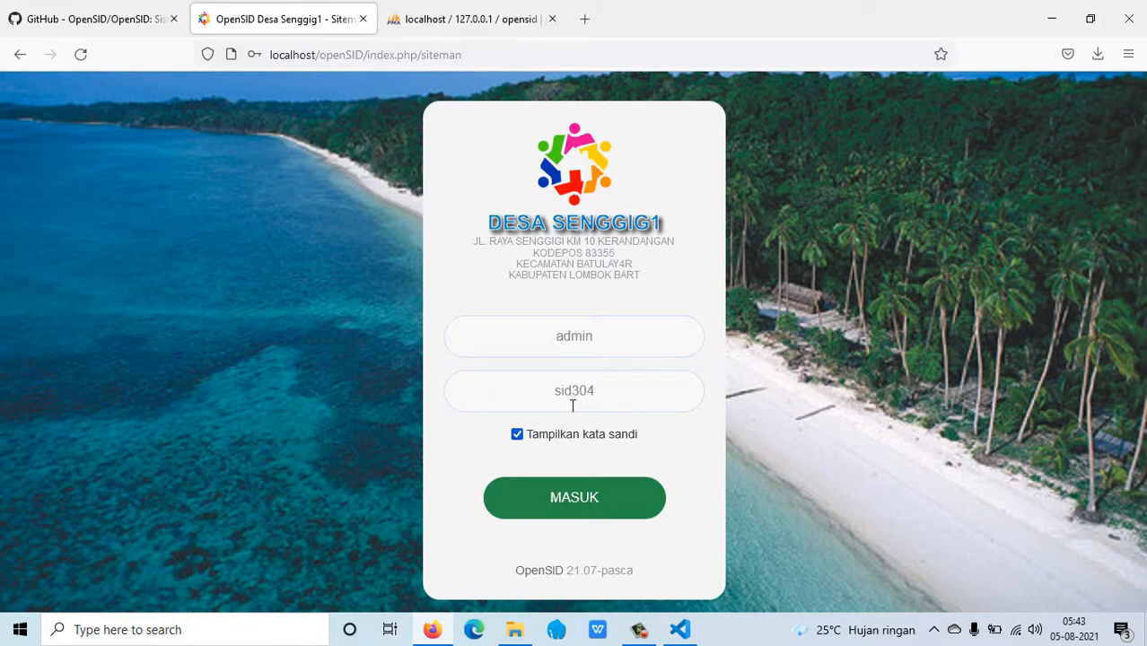
{"action": "left_click", "coordinate": [574, 494]}
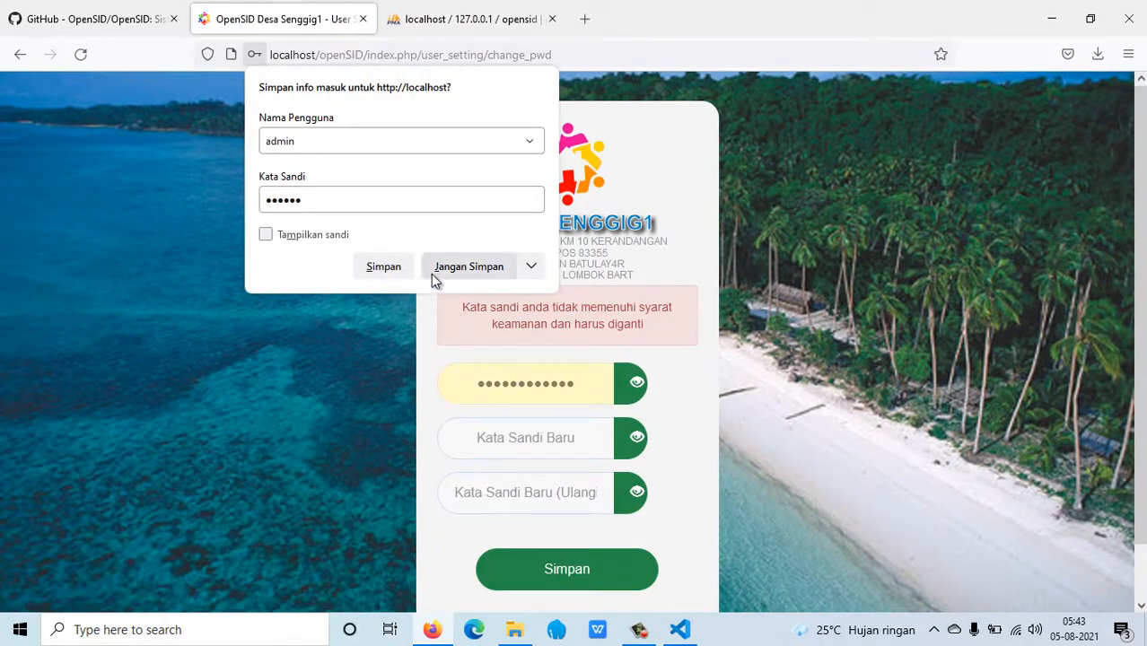
Decline saving the login and replace the old-password field with the default password.
{"action": "left_click", "coordinate": [453, 281]}
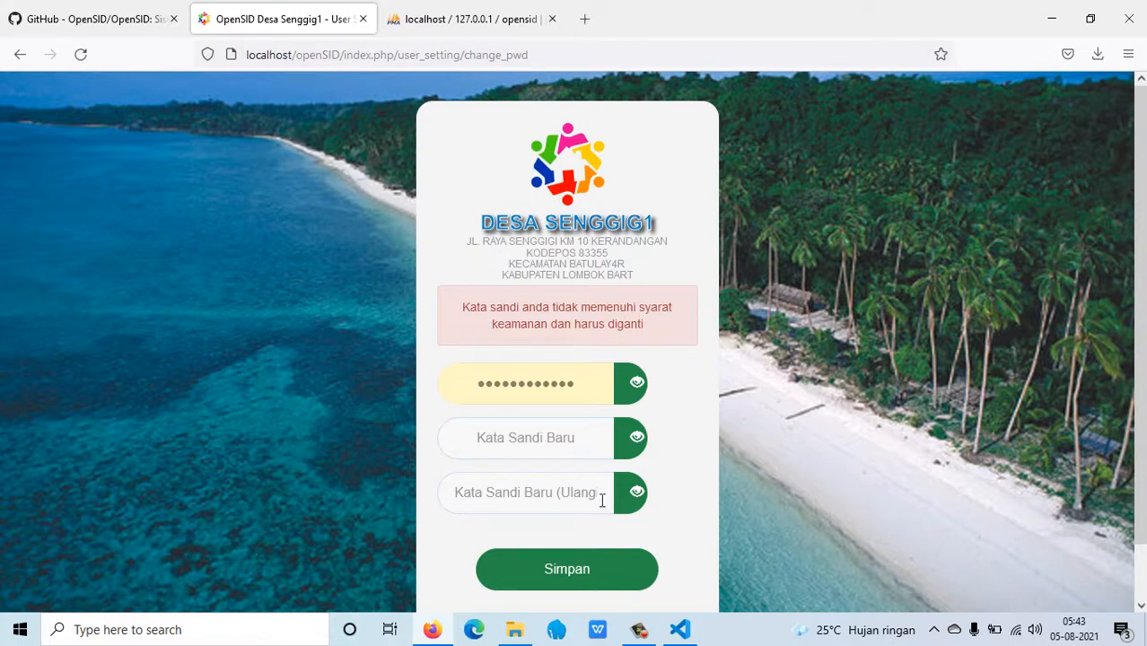
{"action": "left_click", "coordinate": [633, 395]}
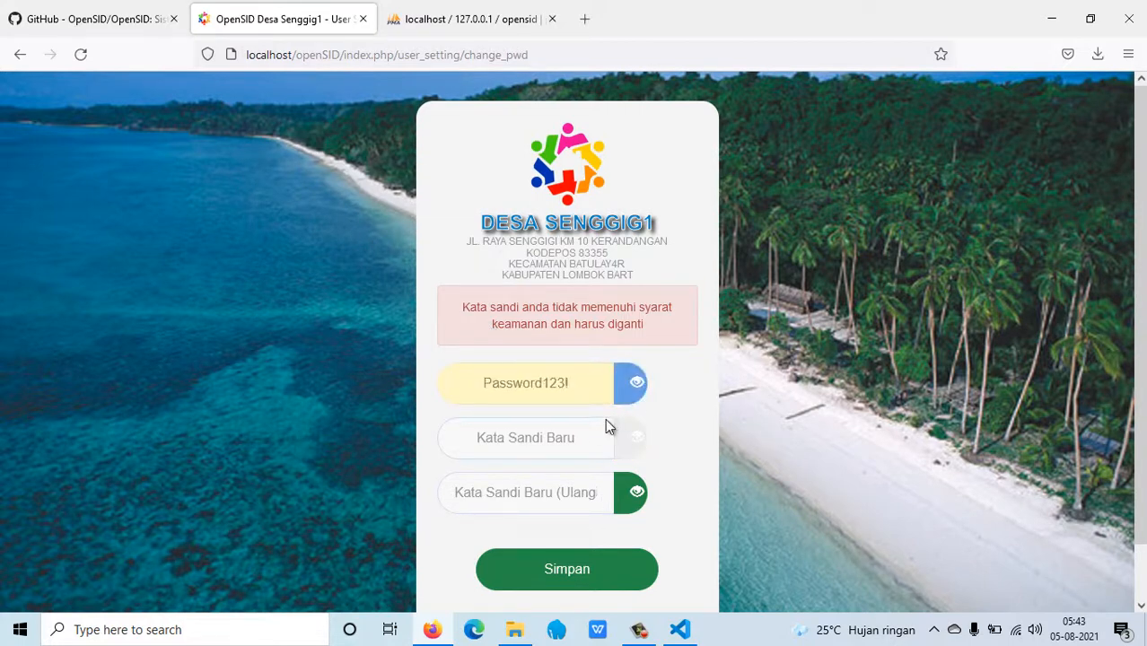
{"action": "left_click_drag", "start_coordinate": [572, 382], "coordinate": [478, 380]}
{"action": "right_click", "coordinate": [504, 383]}
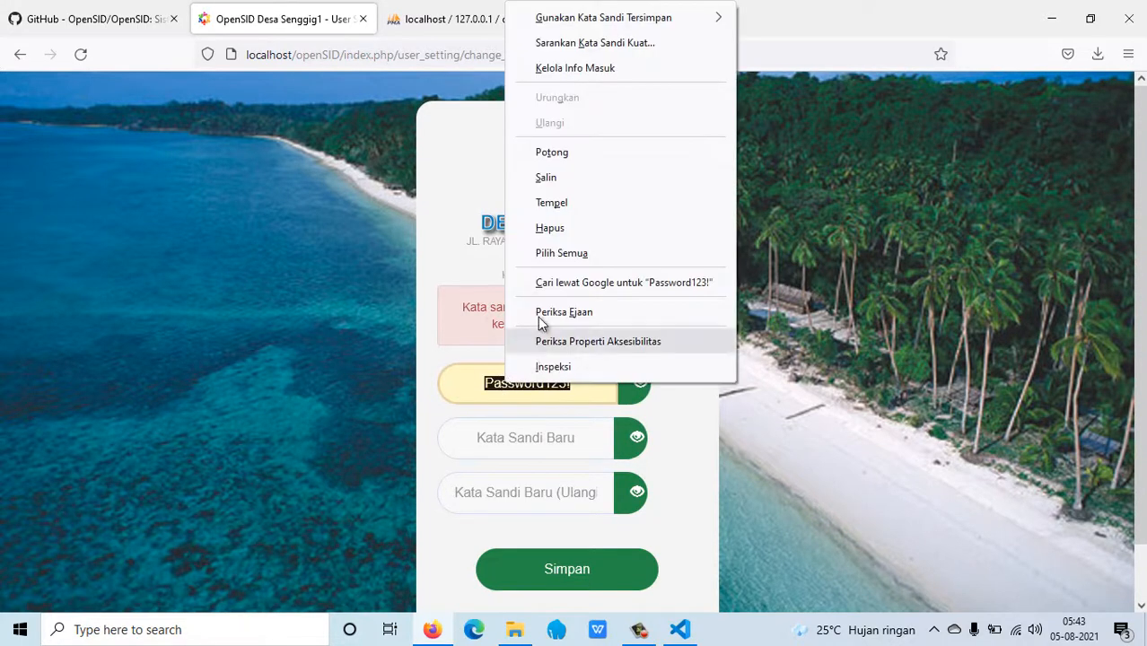
{"action": "left_click", "coordinate": [560, 182]}
{"action": "right_click", "coordinate": [505, 389]}
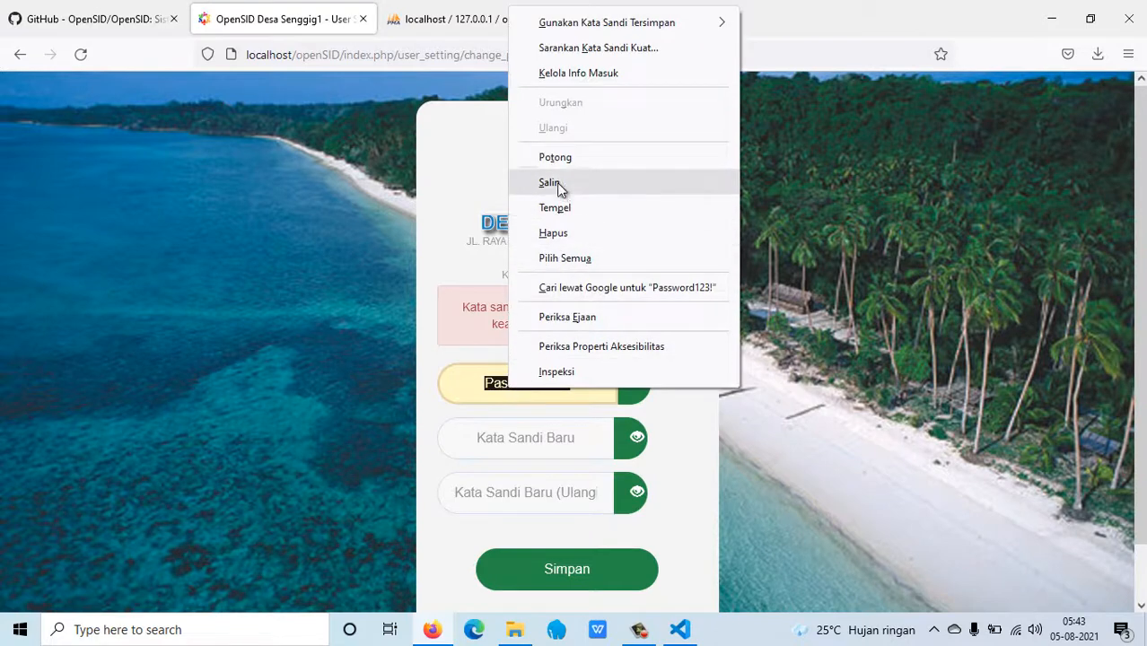
{"action": "left_click", "coordinate": [558, 158]}
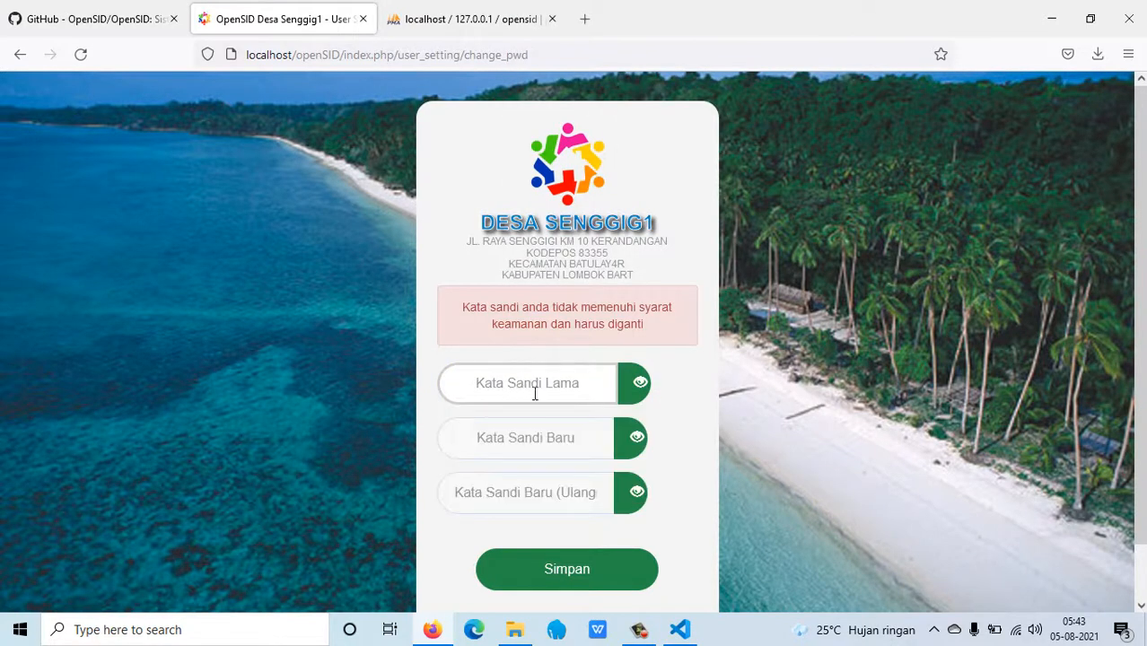
{"action": "type", "text": "sid"}
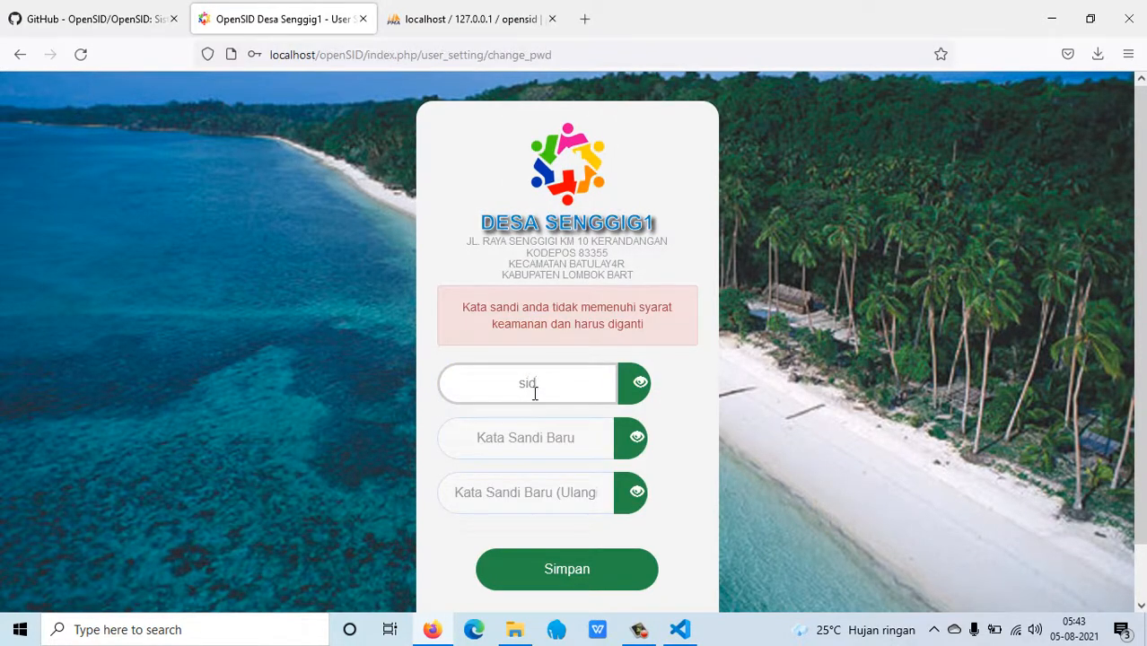
{"action": "type", "text": "304"}
Paste the new password into both new-password fields and save it.
{"action": "left_click", "coordinate": [538, 429]}
{"action": "right_click", "coordinate": [538, 430]}
{"action": "left_click", "coordinate": [588, 279]}
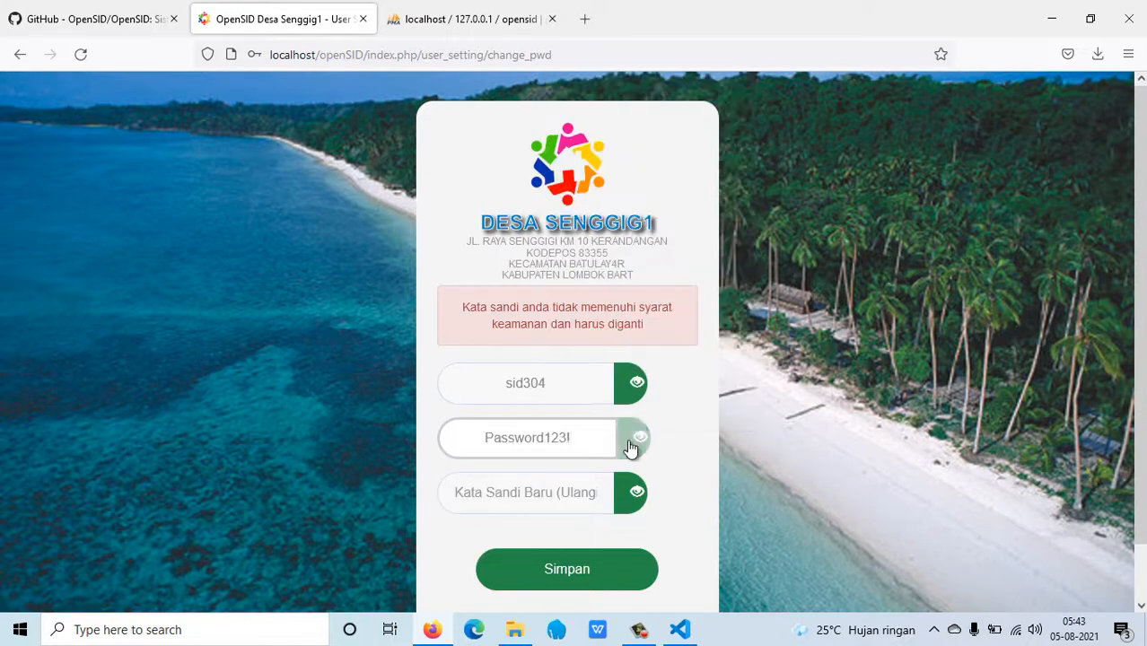
{"action": "right_click", "coordinate": [573, 492]}
{"action": "left_click", "coordinate": [631, 333]}
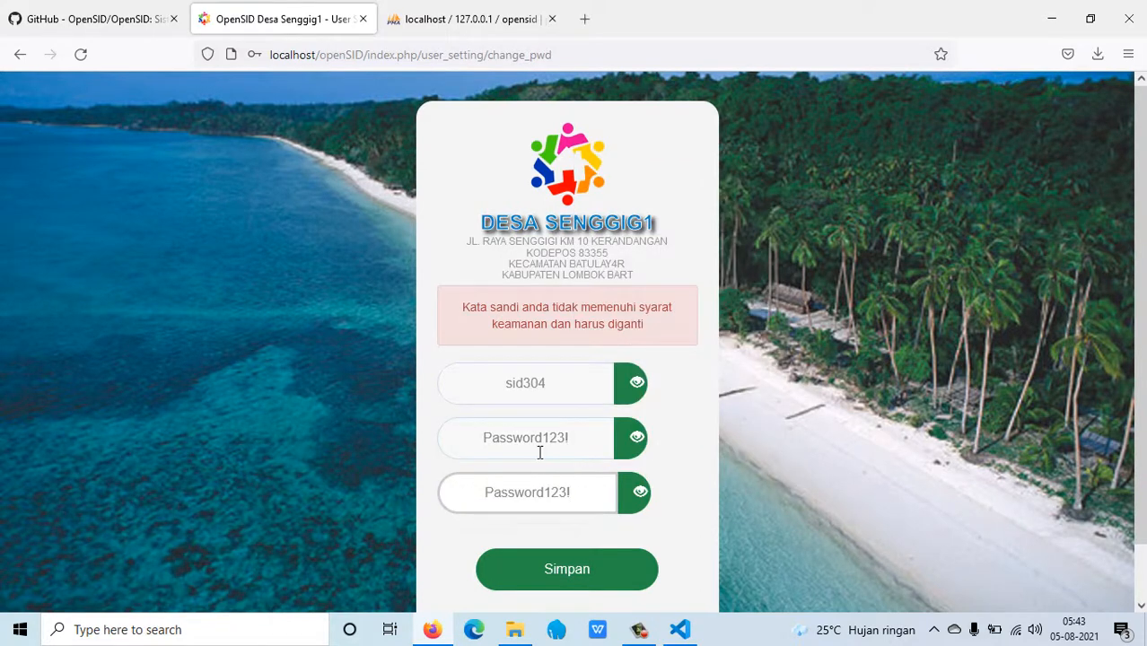
{"action": "left_click", "coordinate": [565, 574]}
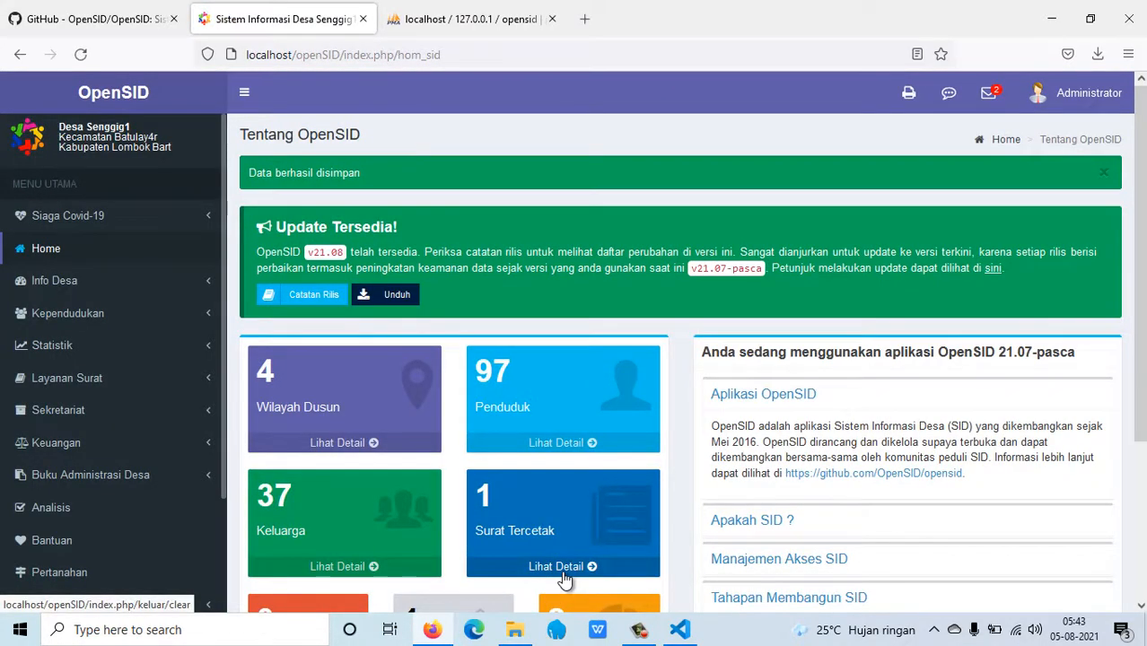
Scroll the Home dashboard showing 4 Wilayah Dusun, 97 Penduduk and 37 Keluarga.
{"action": "scroll", "coordinate": [639, 574], "scroll_direction": "down", "scroll_amount": 3}
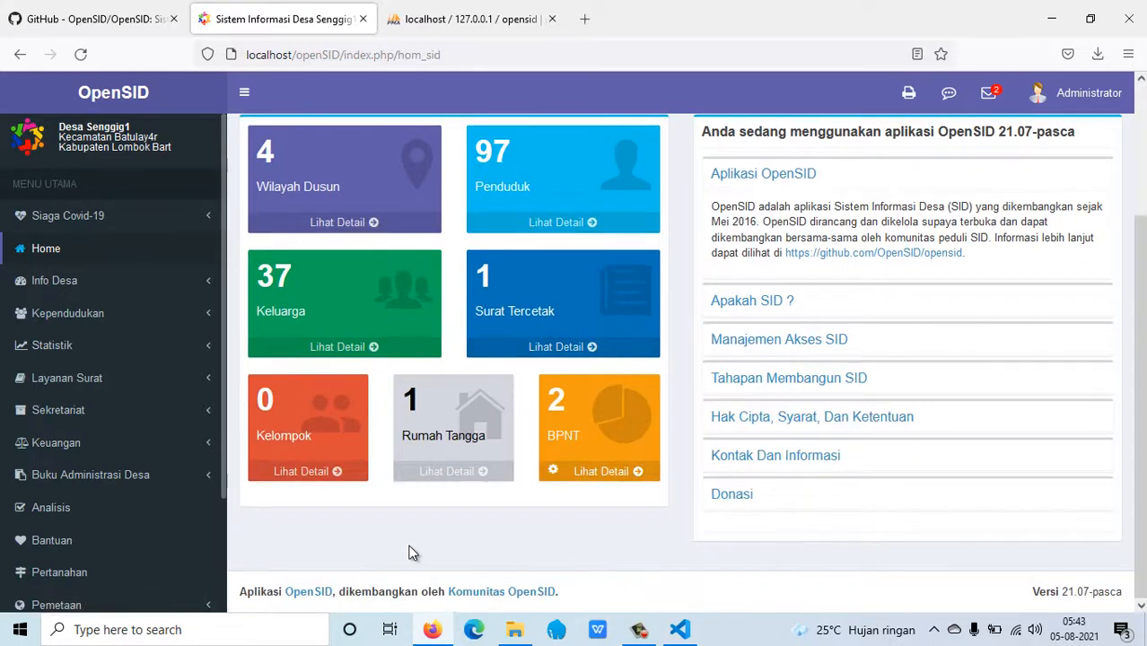
{"action": "scroll", "coordinate": [400, 541], "scroll_direction": "up", "scroll_amount": 3}
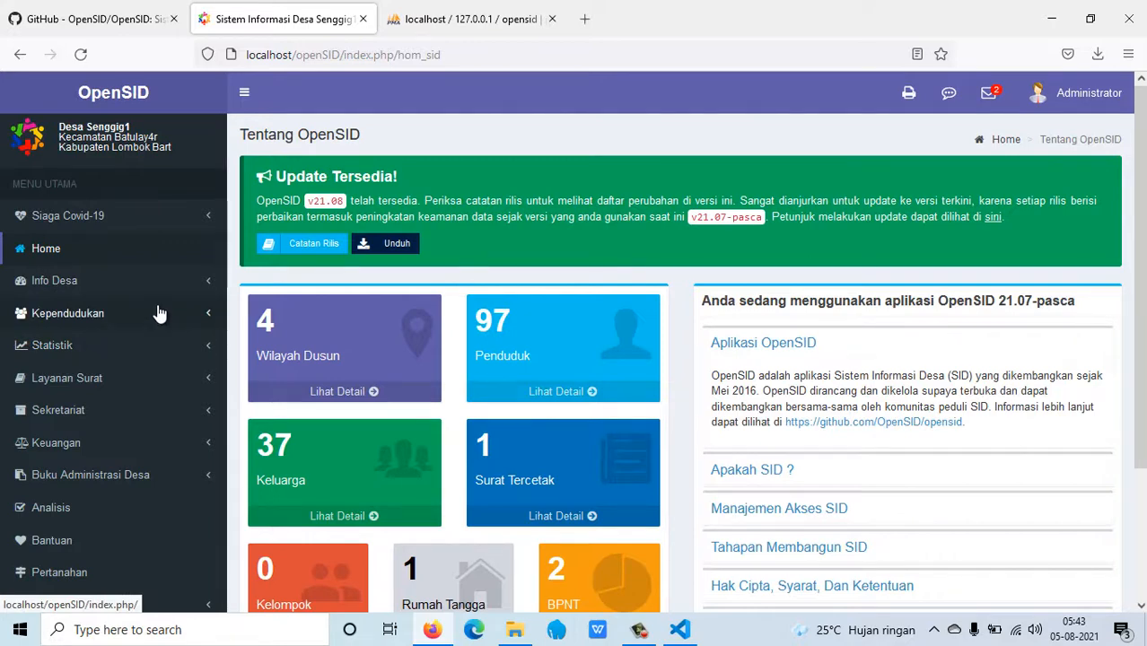
{"action": "scroll", "coordinate": [154, 319], "scroll_direction": "down", "scroll_amount": 2}
{"action": "scroll", "coordinate": [153, 320], "scroll_direction": "up", "scroll_amount": 2}
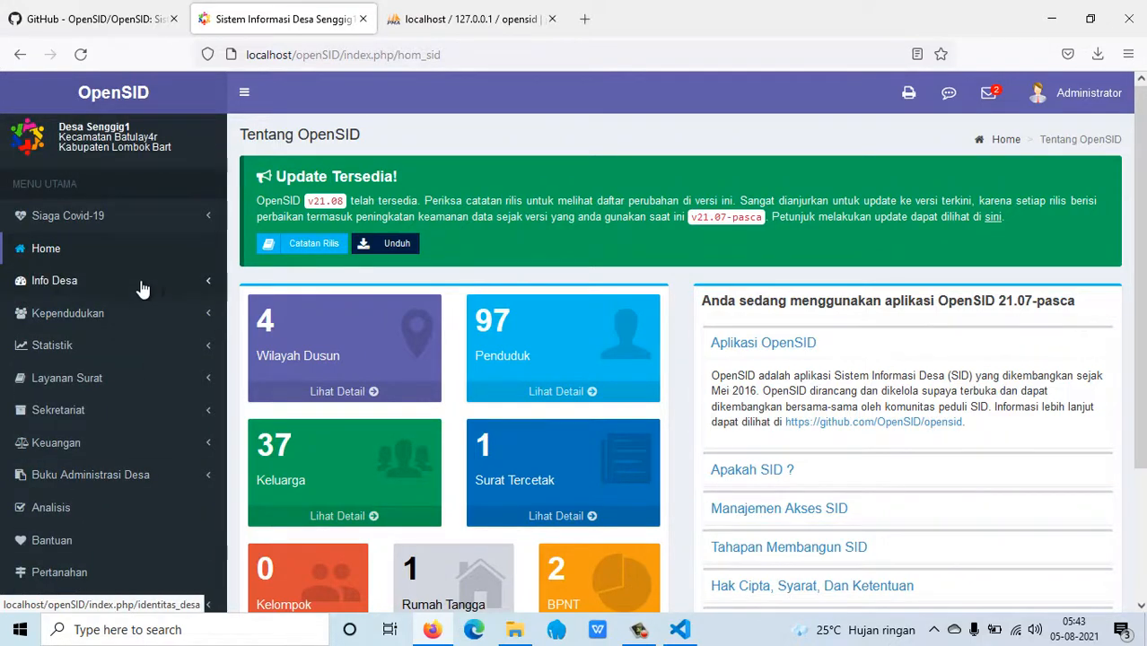
Expand the Info Desa, Kependudukan, Layanan Surat and Buku Administrasi Desa sidebar sections.
{"action": "left_click", "coordinate": [141, 285]}
{"action": "scroll", "coordinate": [141, 288], "scroll_direction": "down", "scroll_amount": 2}
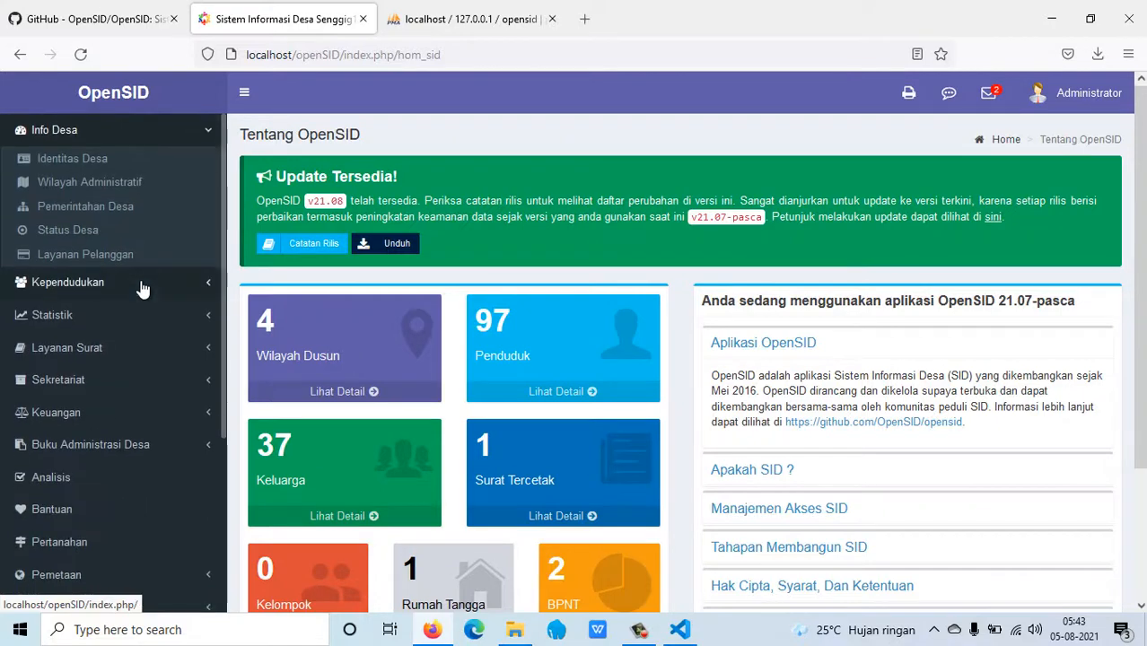
{"action": "left_click", "coordinate": [141, 286]}
{"action": "scroll", "coordinate": [141, 287], "scroll_direction": "down", "scroll_amount": 1}
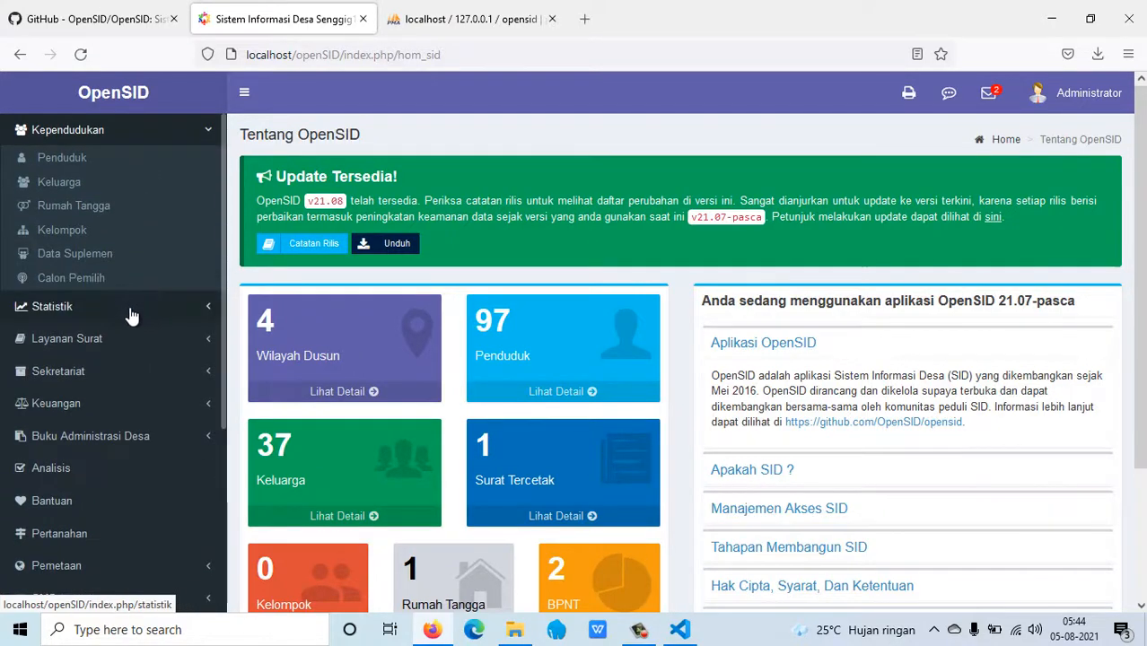
{"action": "left_click", "coordinate": [132, 339]}
{"action": "scroll", "coordinate": [130, 341], "scroll_direction": "down", "scroll_amount": 1}
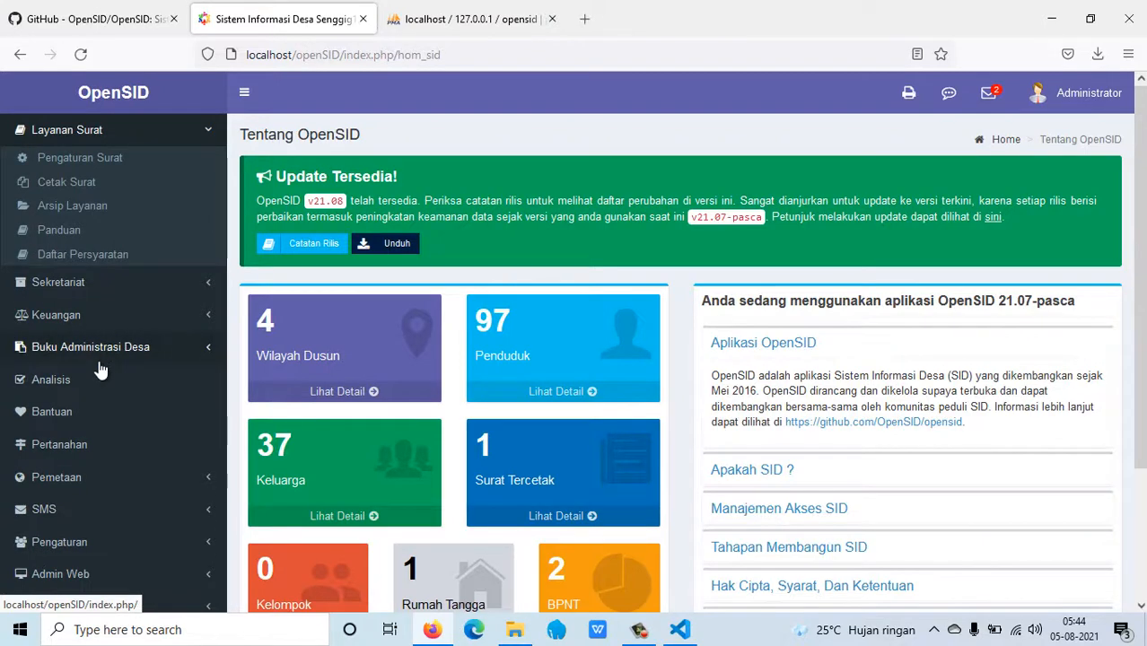
{"action": "left_click", "coordinate": [100, 356]}
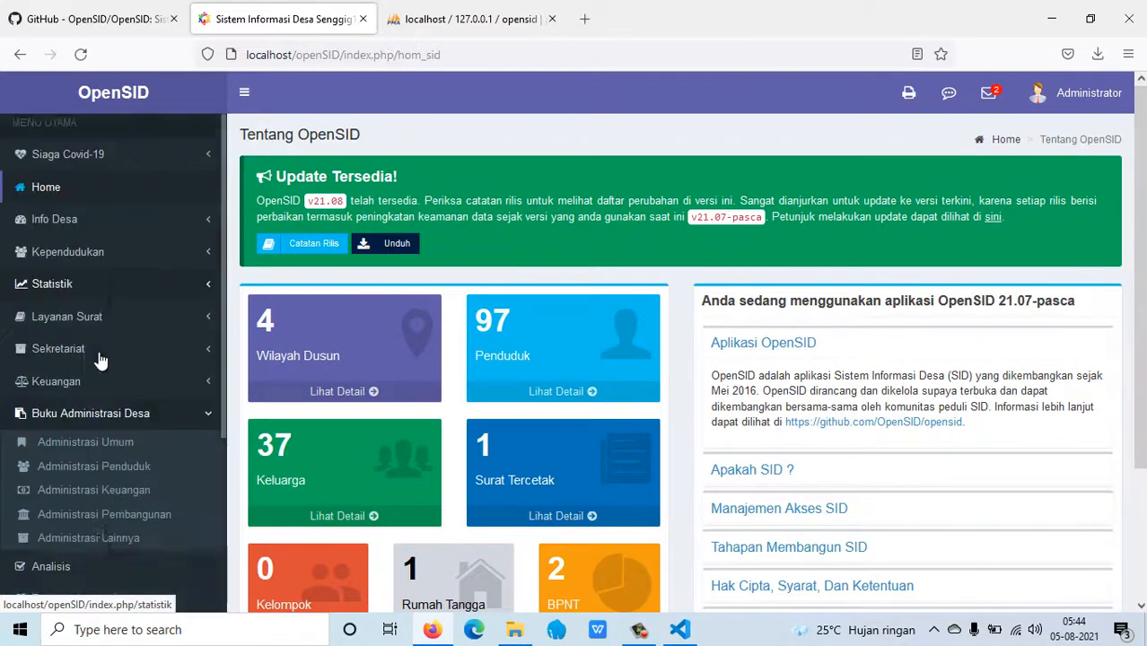
{"action": "scroll", "coordinate": [100, 359], "scroll_direction": "down", "scroll_amount": 3}
{"action": "scroll", "coordinate": [57, 468], "scroll_direction": "up", "scroll_amount": 1}
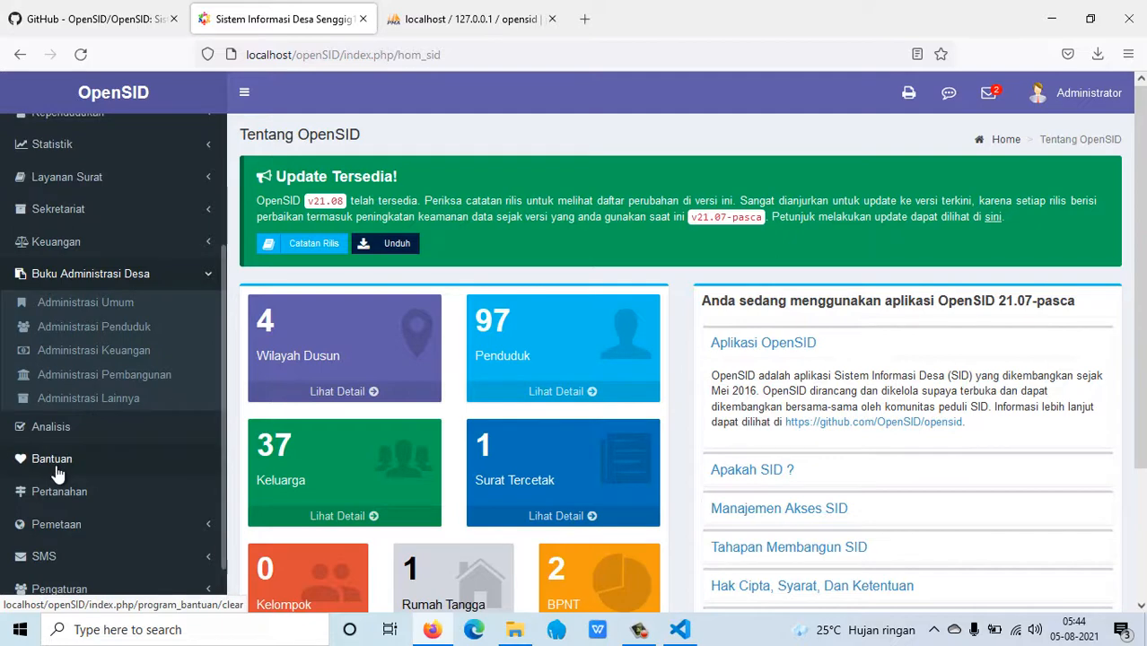
{"action": "scroll", "coordinate": [57, 473], "scroll_direction": "down", "scroll_amount": 1}
{"action": "scroll", "coordinate": [57, 474], "scroll_direction": "up", "scroll_amount": 4}
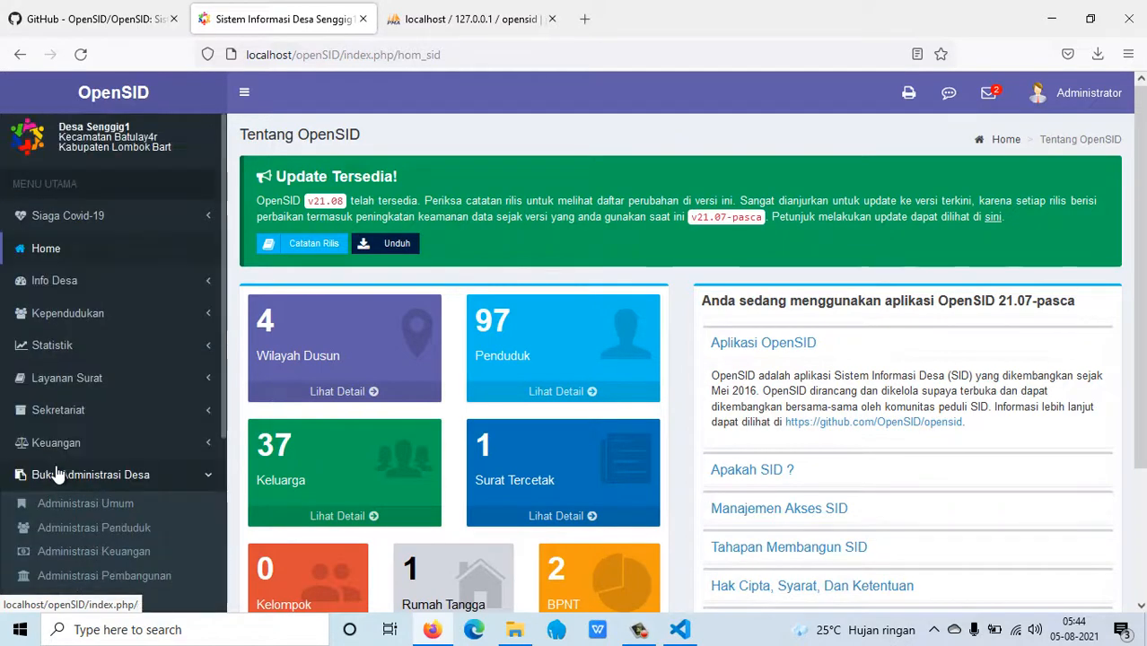